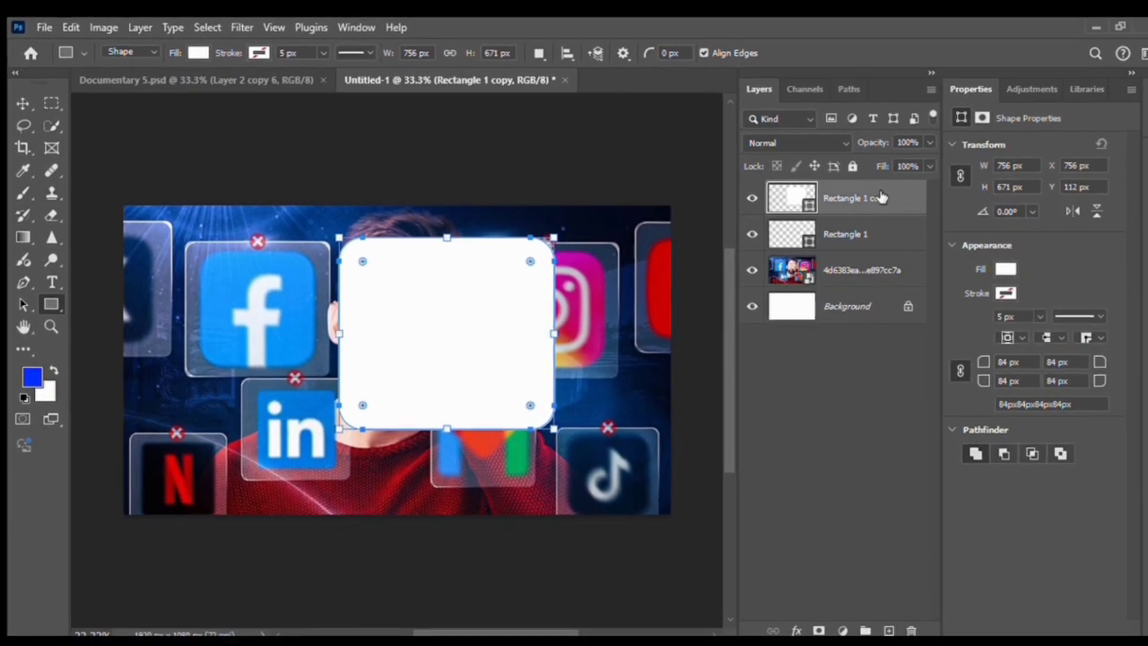
Start adjusting the opacity of the Rectangle 1 copy panel layer
left_click(1064, 175)
Set Rectangle 1 copy to about 30% opacity and add a brush-painted layer mask to Rectangle 1
left_click_drag(876, 146, 815, 118)
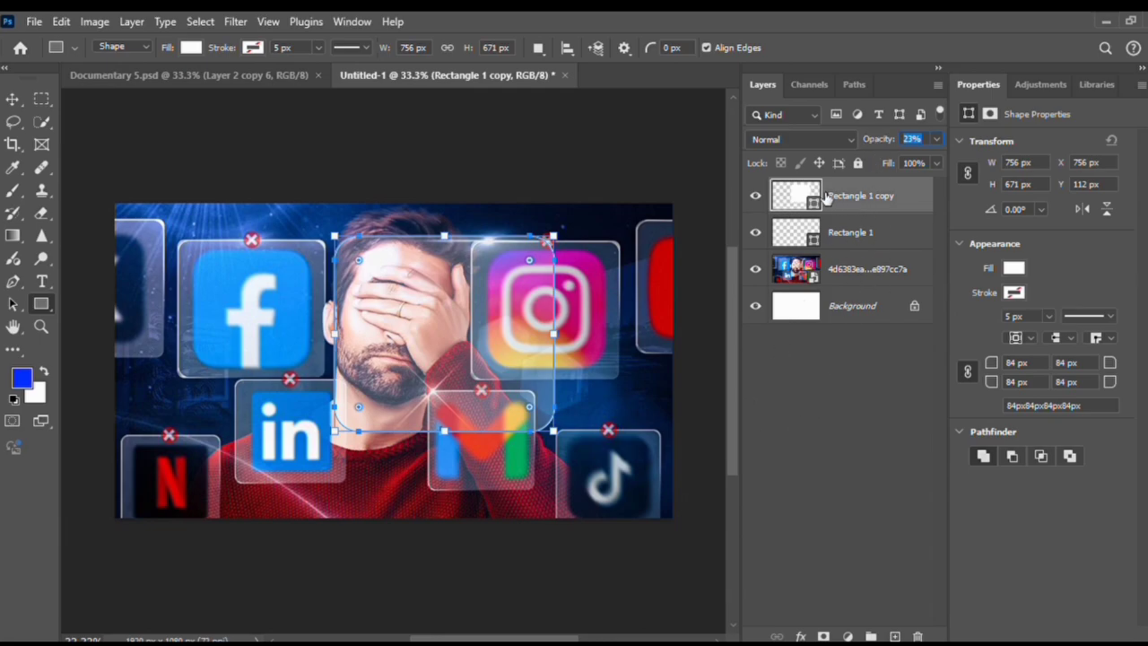
left_click_drag(876, 140, 880, 141)
left_click(865, 243)
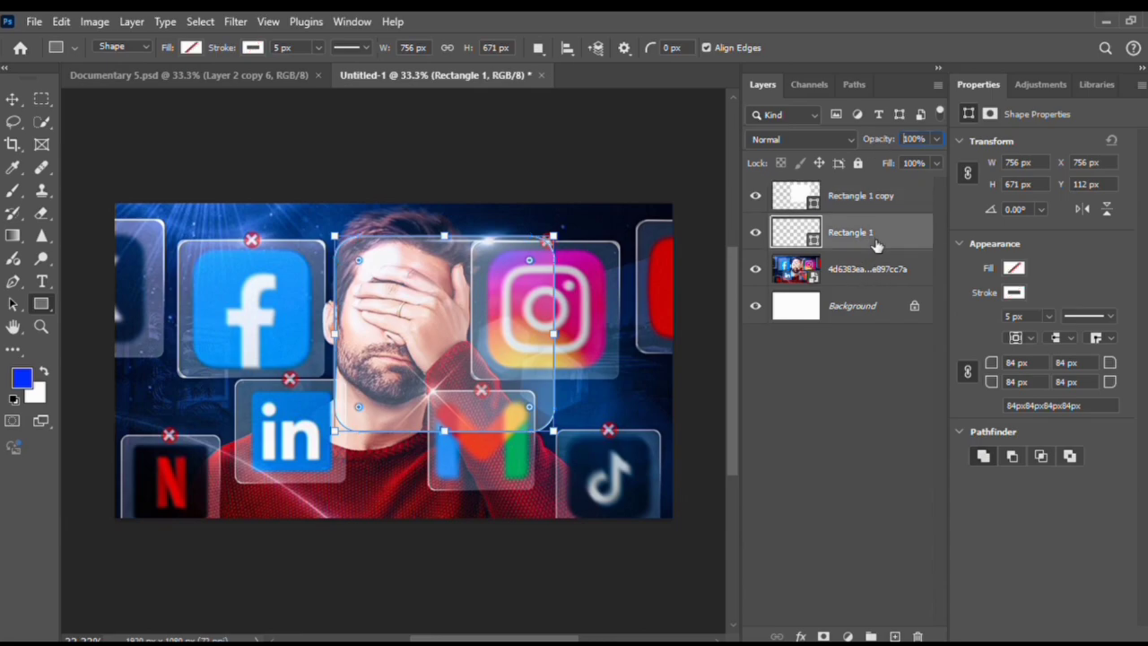
left_click(823, 636)
key("b")
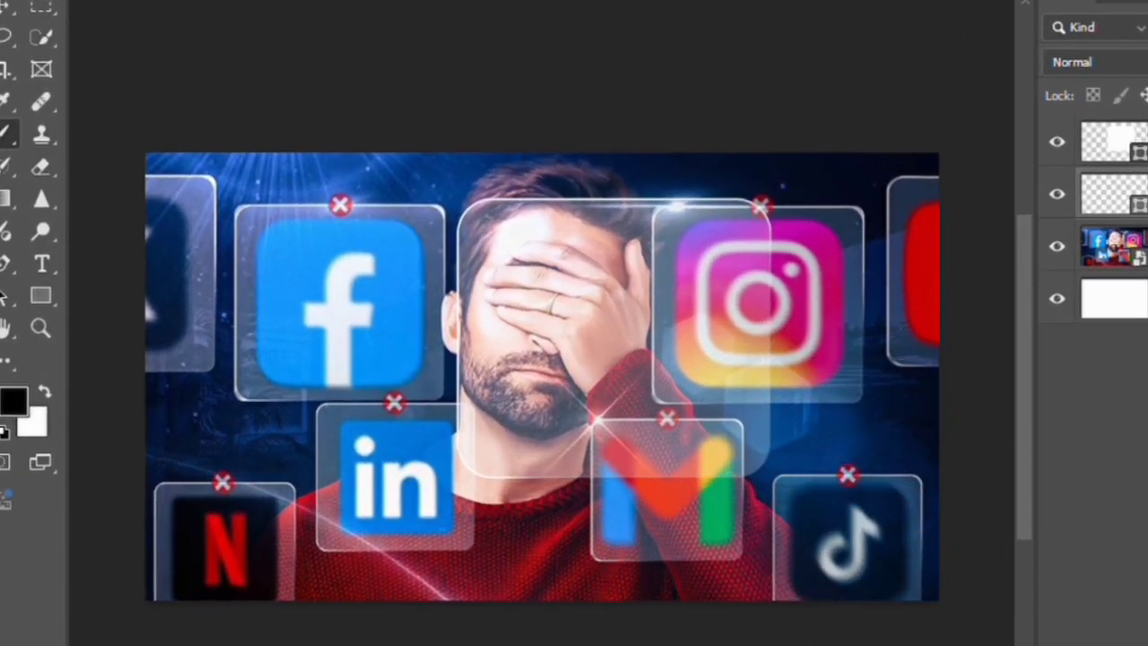
Select both rectangle panel layers and move them down onto the man's face
left_click(1134, 297)
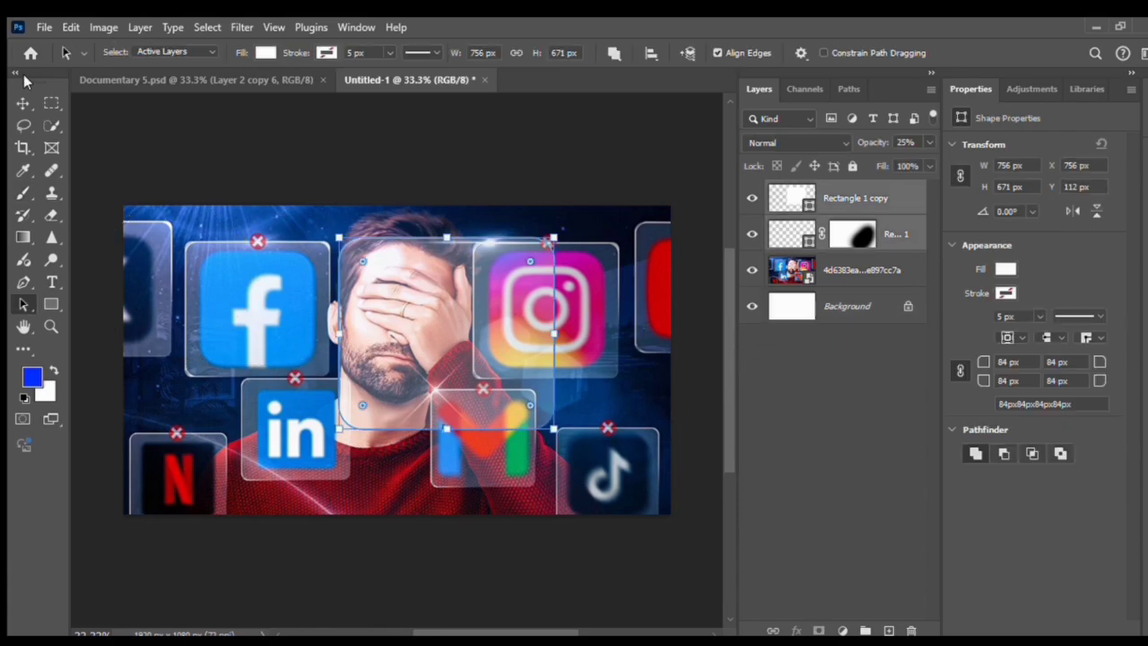
left_click(22, 103)
left_click_drag(512, 318, 536, 327)
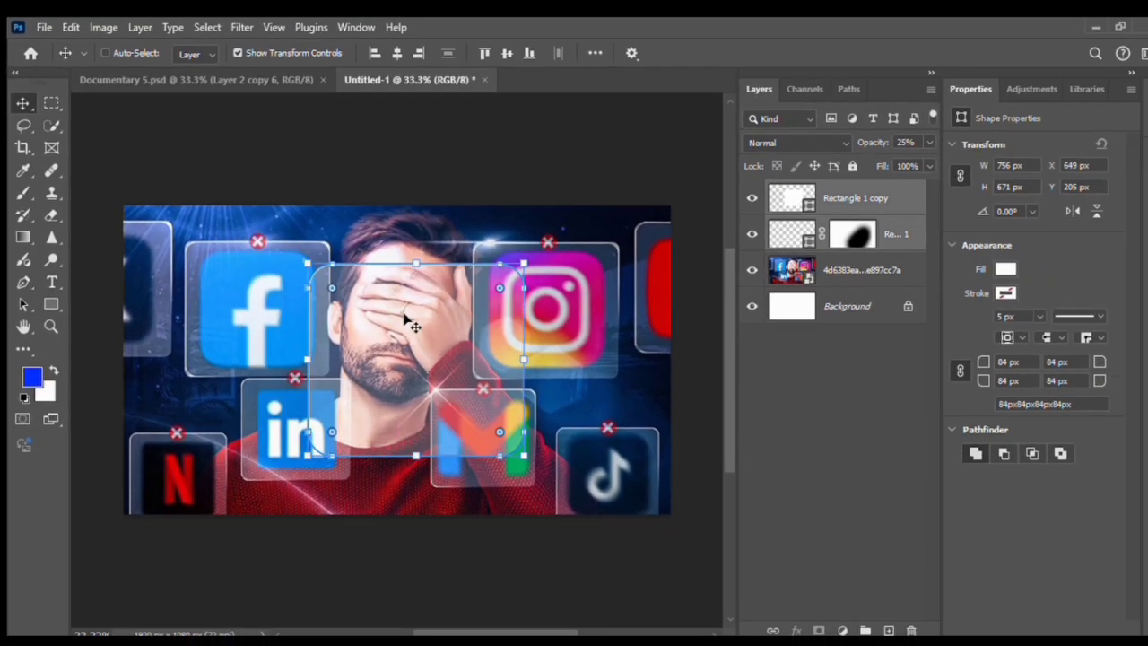
left_click_drag(422, 330, 397, 302)
Scale the panels down to about 58% and shift them slightly up-left
key("ctrl+t")
left_click_drag(308, 264, 274, 233)
mouse_move(425, 355)
left_mouse_down()
mouse_move(405, 355)
mouse_move(412, 346)
left_mouse_up()
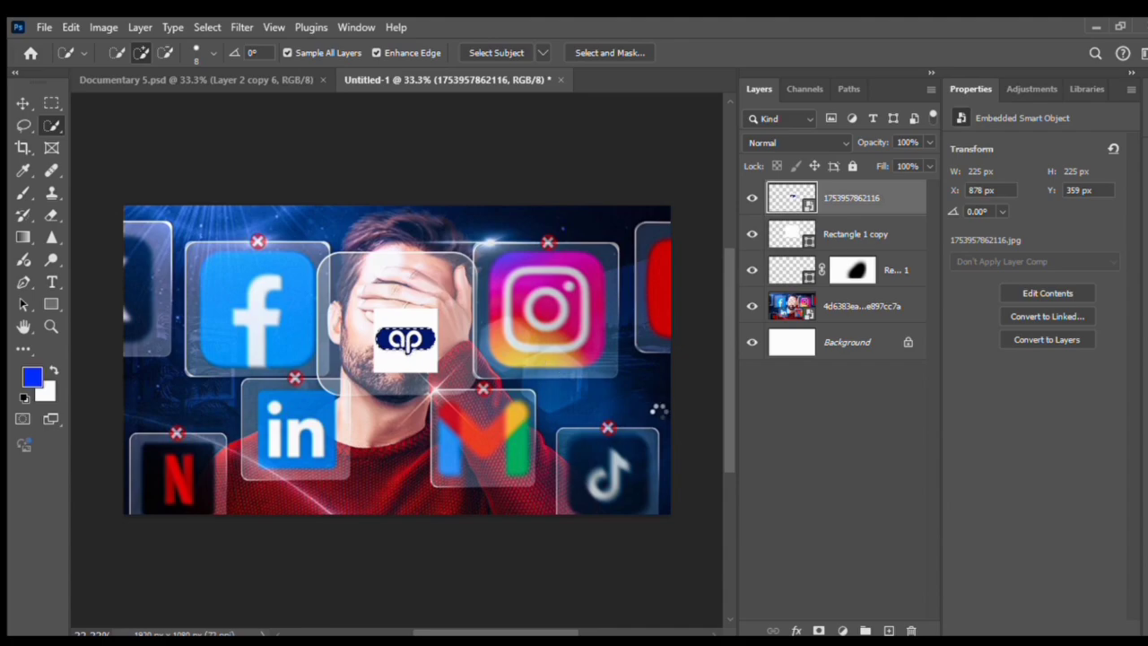
Mask the ap logo's white background and enlarge the logo to about 218%
left_click(817, 629)
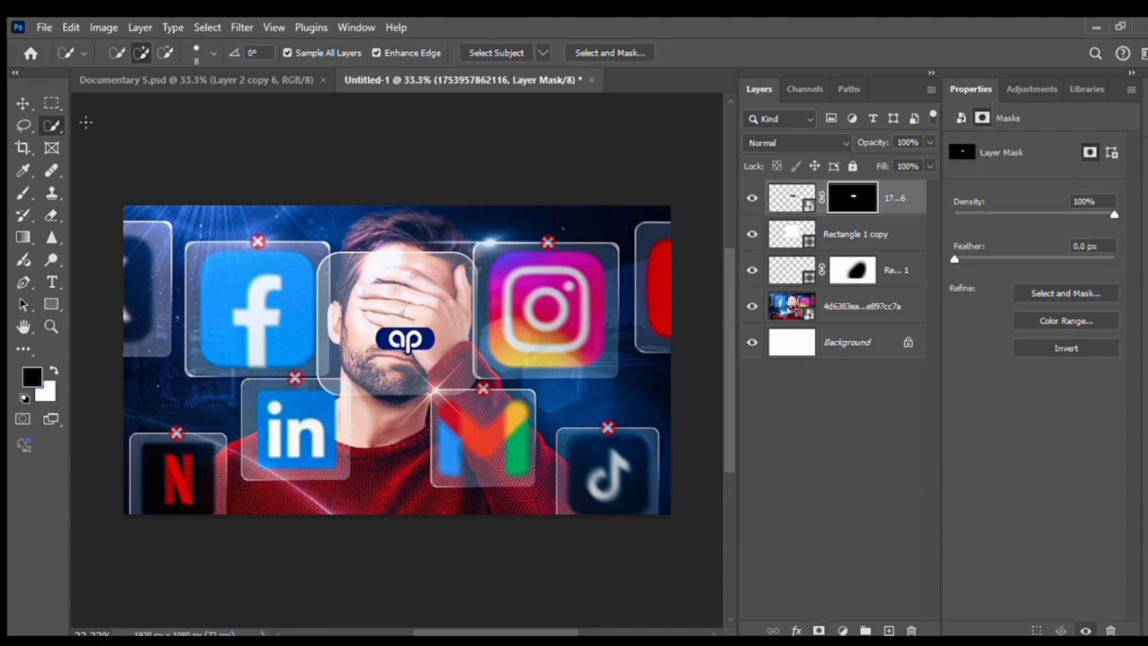
key("v")
key("ctrl+t")
left_click_drag(438, 307, 450, 276)
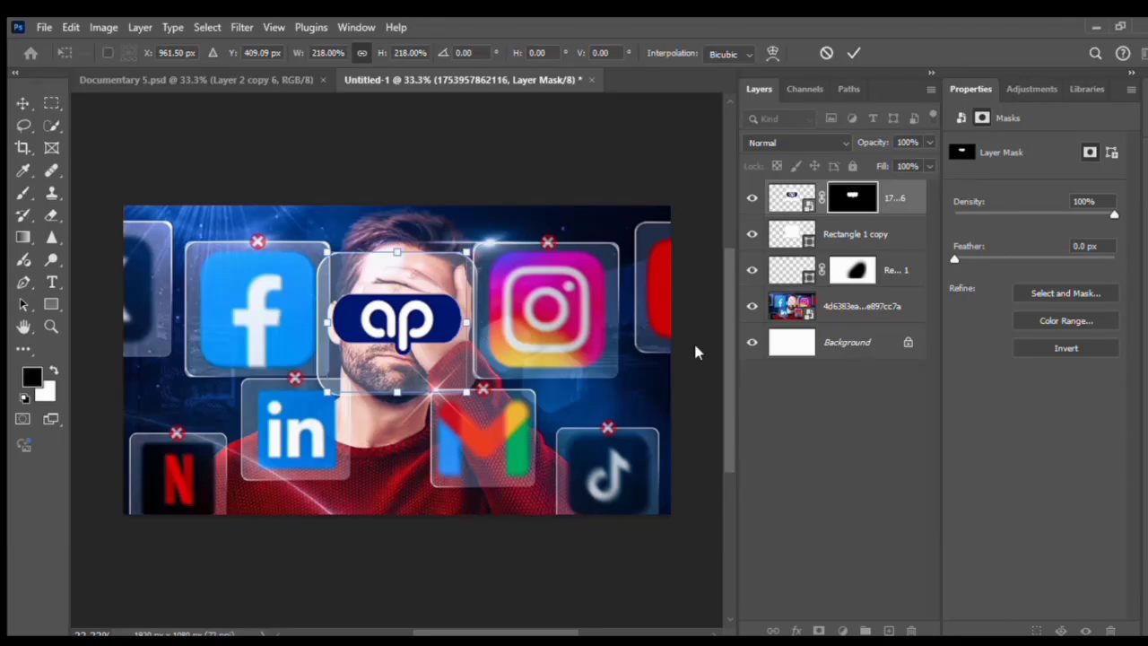
key("Return")
Apply a slight horizontal Motion Blur to the ap logo image
left_click(781, 198)
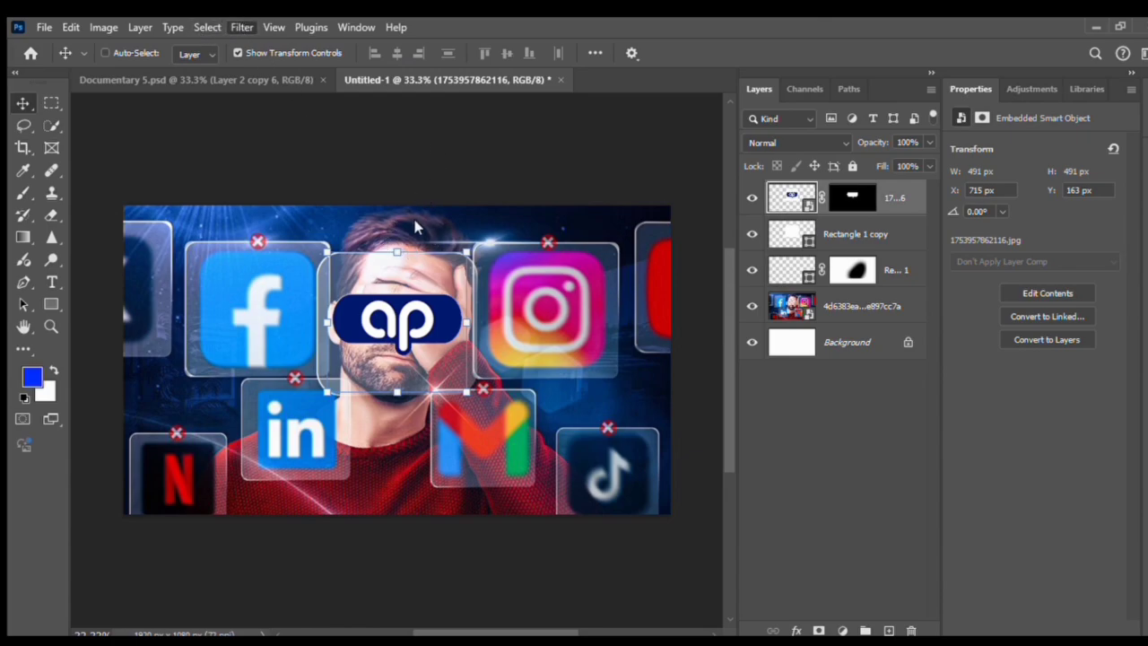
left_click(509, 320)
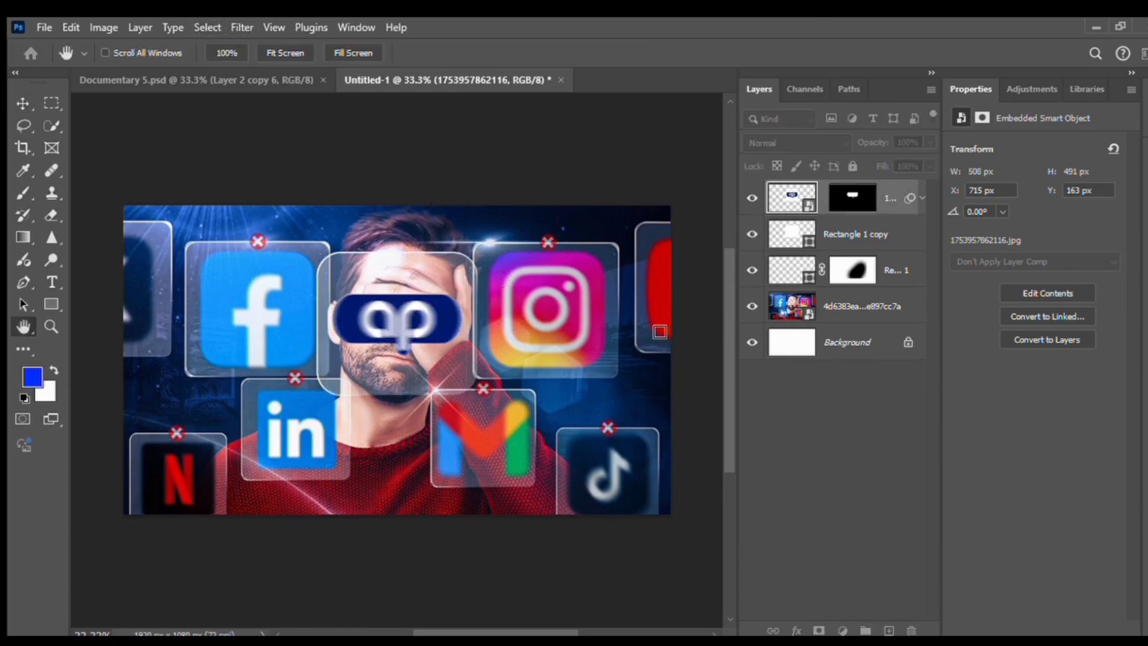
key("ctrl+z")
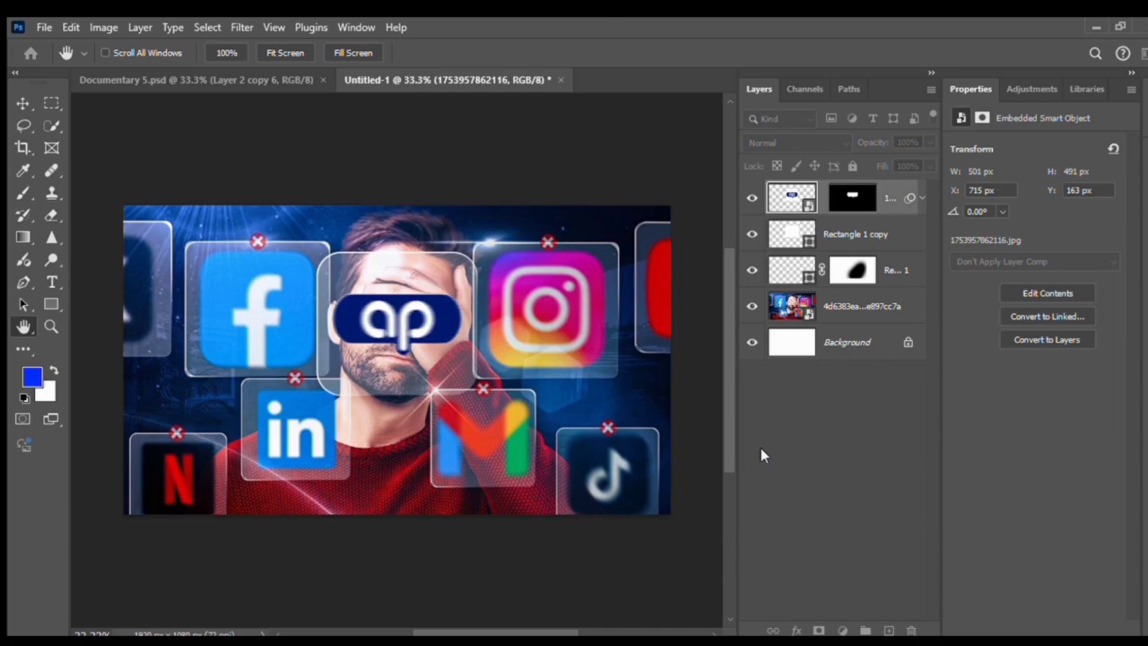
left_click_drag(755, 448, 764, 446)
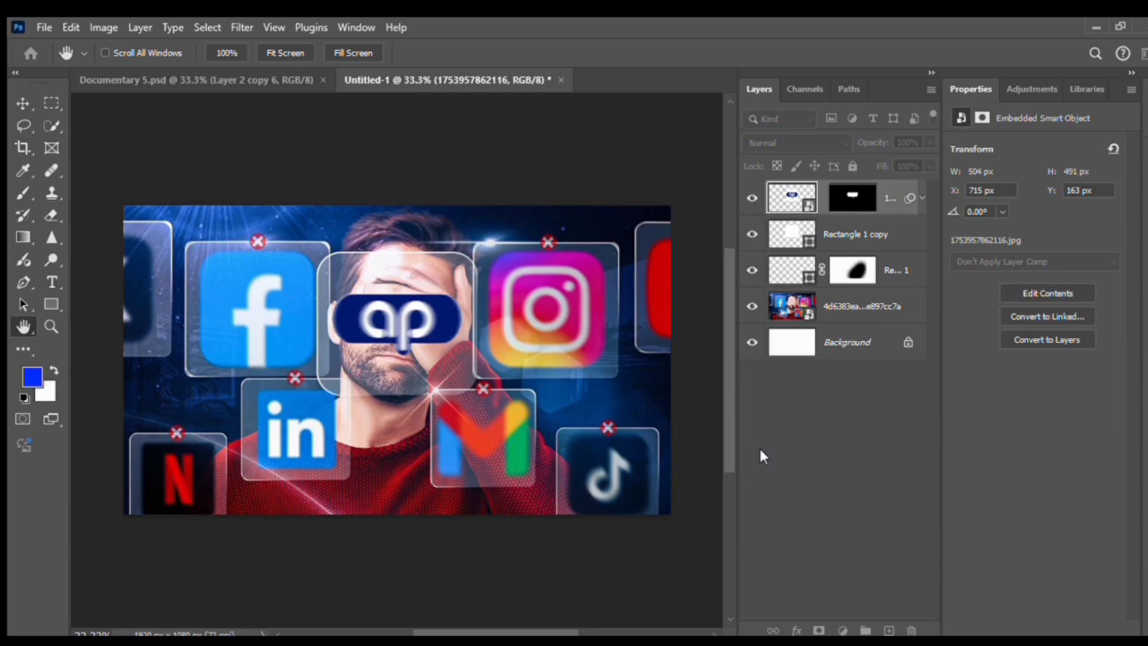
left_click_drag(760, 448, 759, 450)
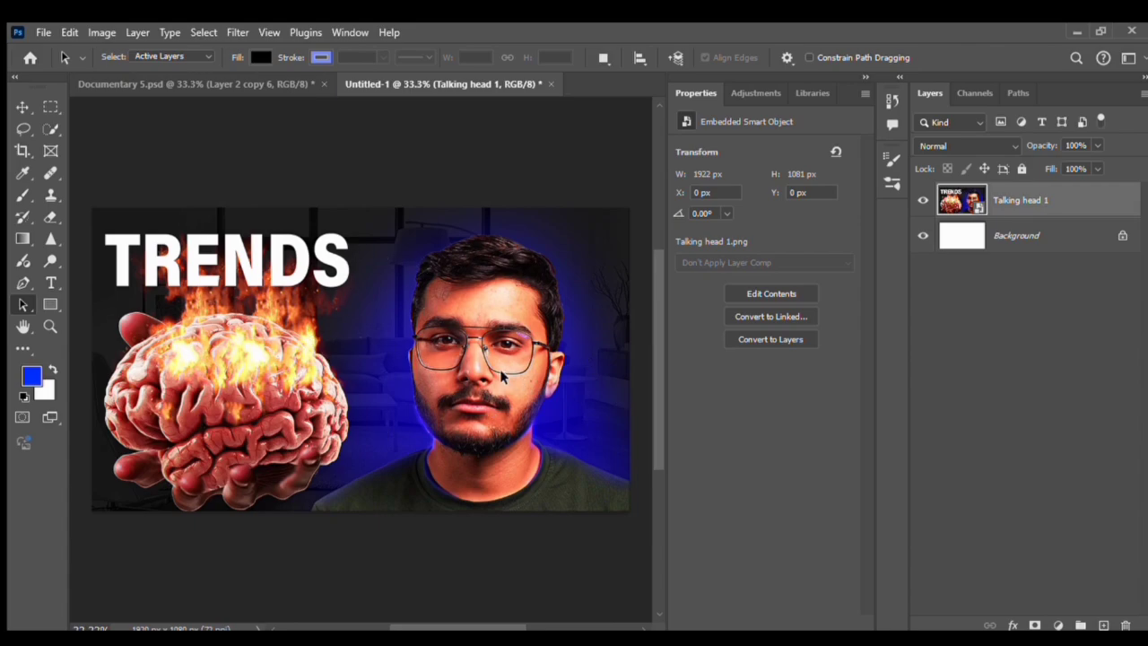
Duplicate the Talking head 1 layer and draw a 66 px rounded rectangle over the face
left_click(207, 84)
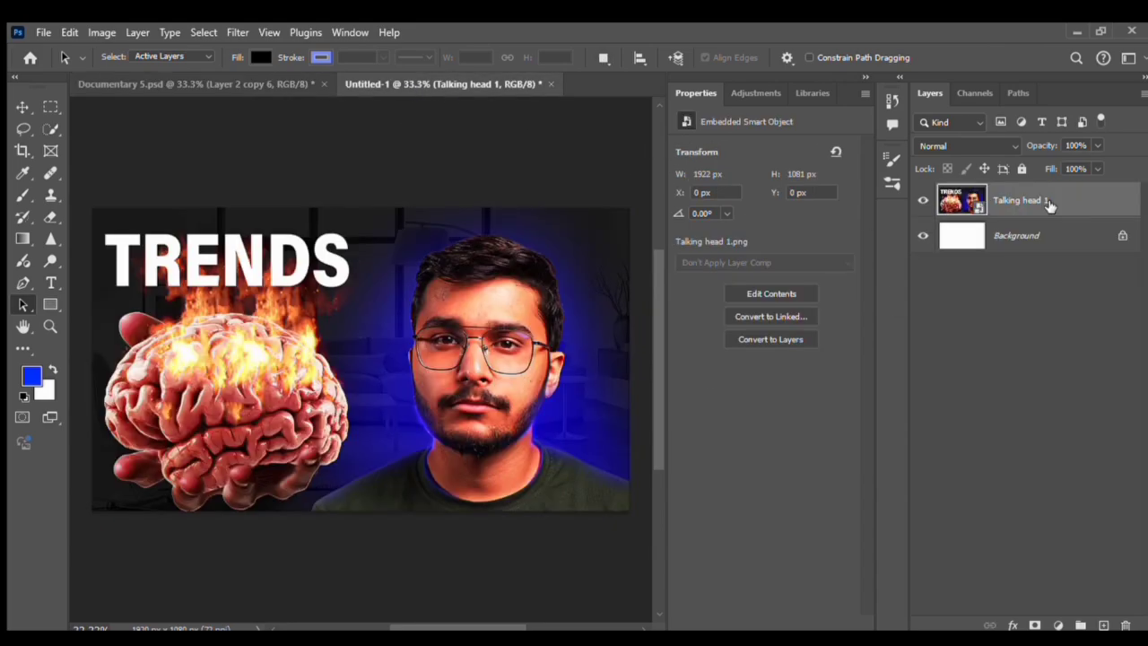
key("ctrl+j")
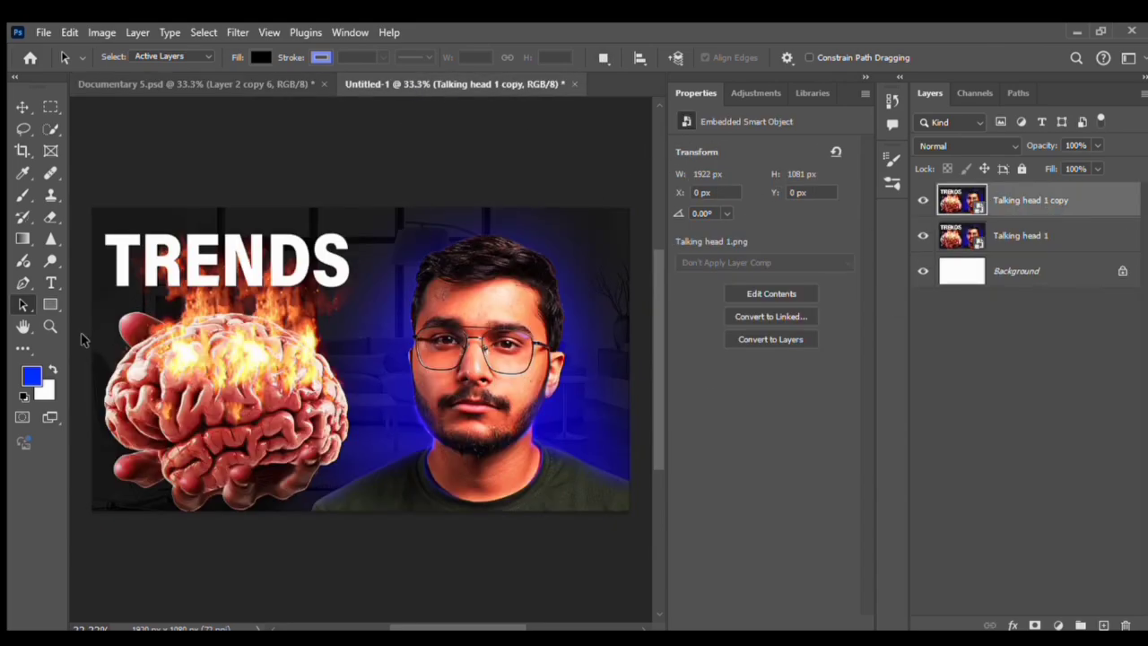
left_click(50, 305)
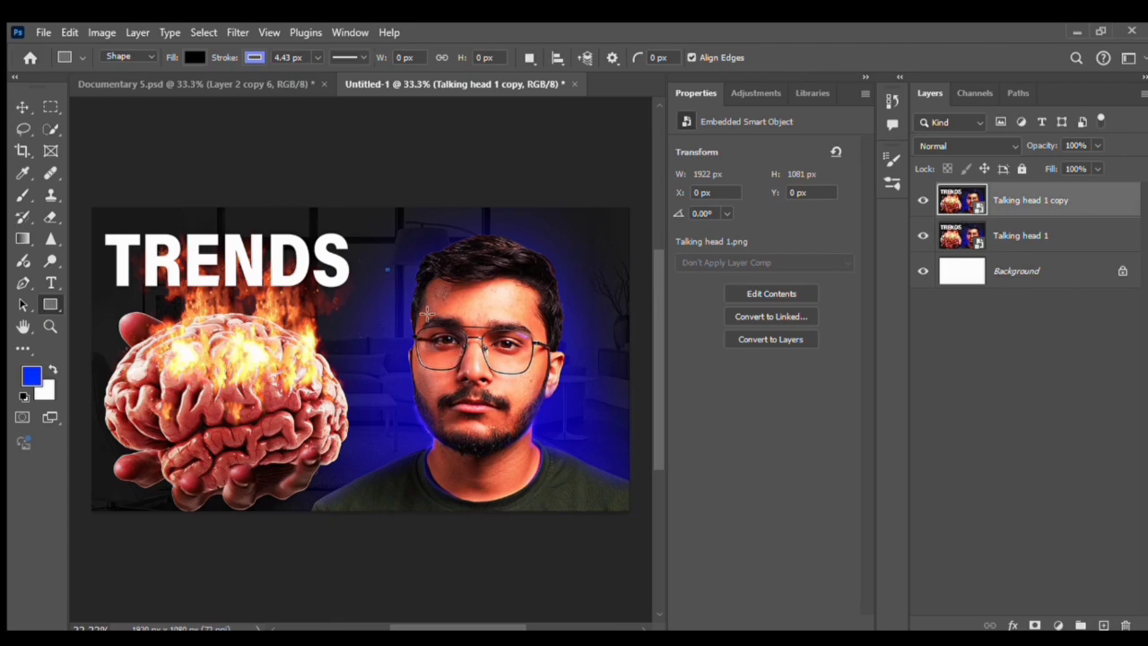
left_click_drag(386, 269, 610, 452)
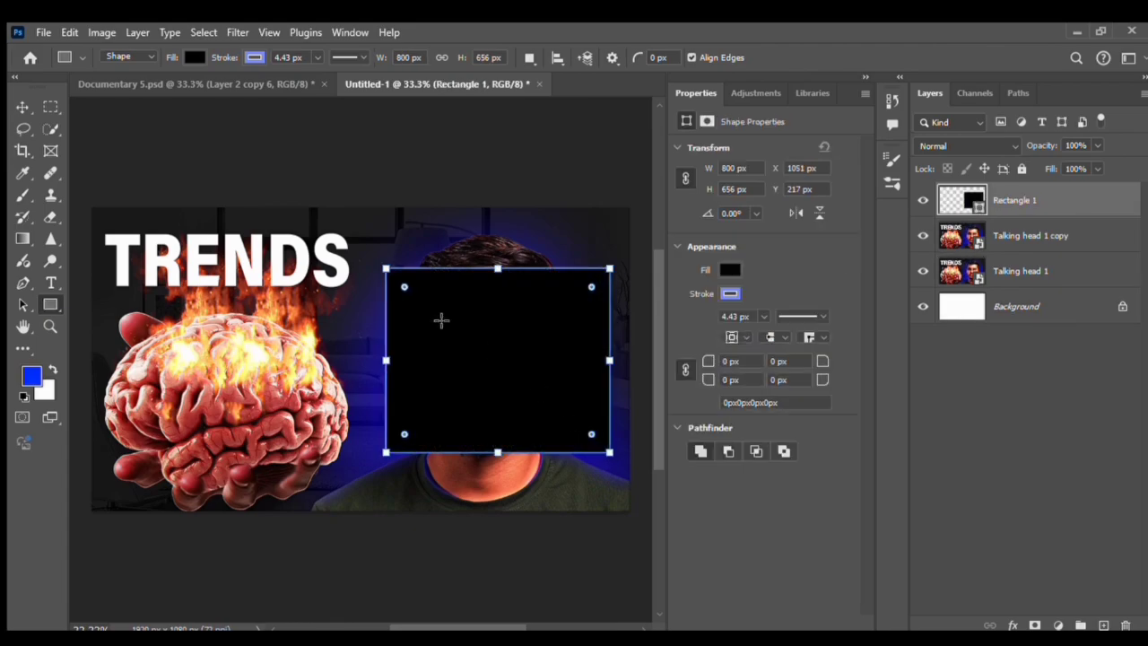
mouse_move(404, 287)
left_mouse_down()
mouse_move(411, 299)
mouse_move(401, 285)
left_mouse_up()
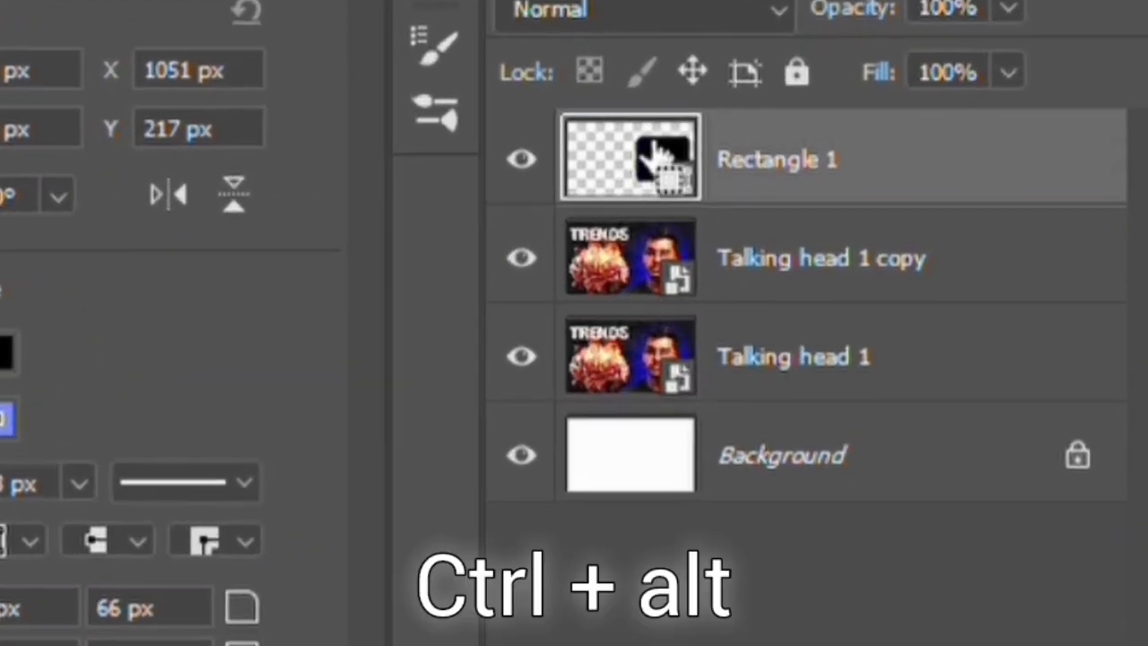
Copy the rounded rectangle as a mask onto Talking head 1 copy and delete the rectangle layer
left_click_drag(973, 196, 981, 228)
left_click_drag(691, 255, 697, 256)
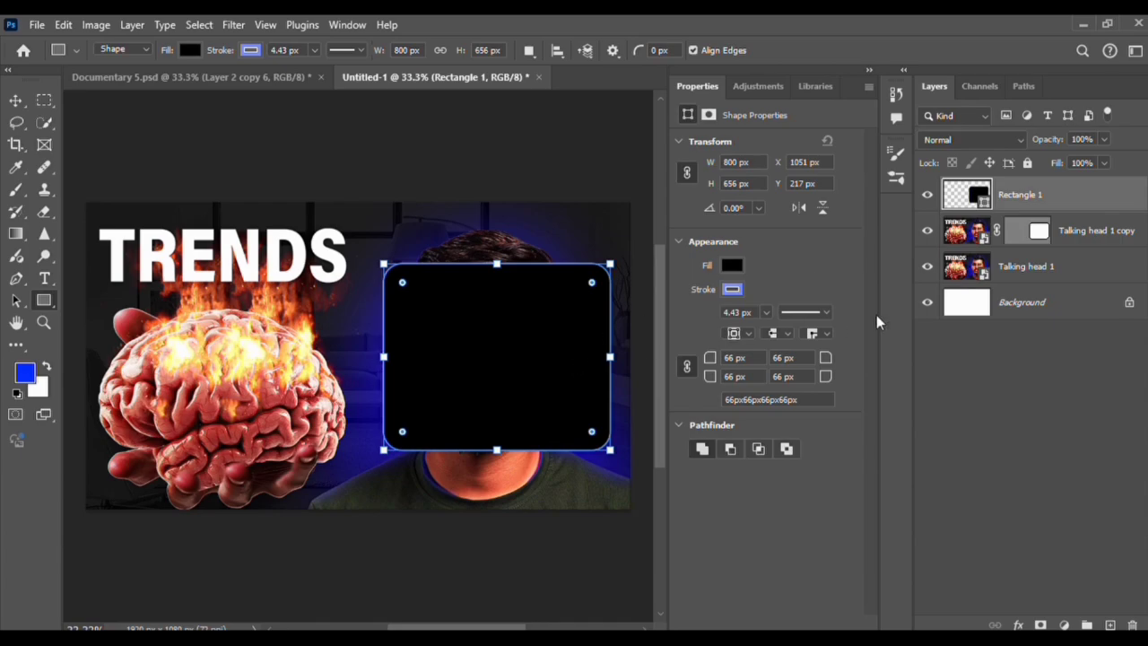
left_click(928, 194)
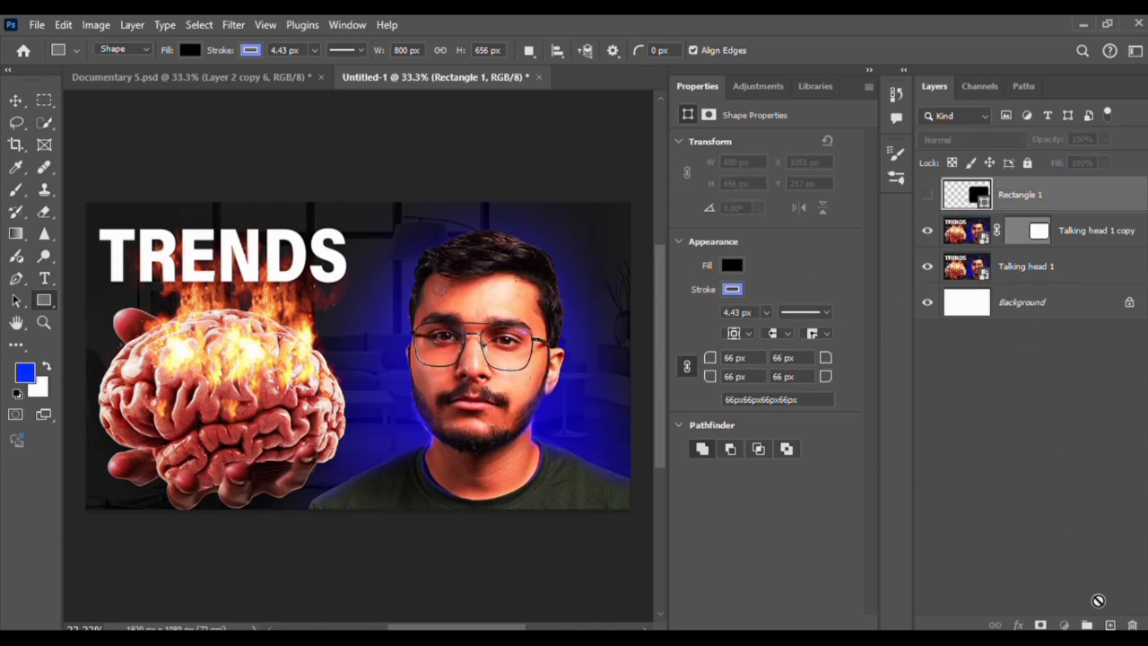
left_click_drag(1098, 600, 1132, 625)
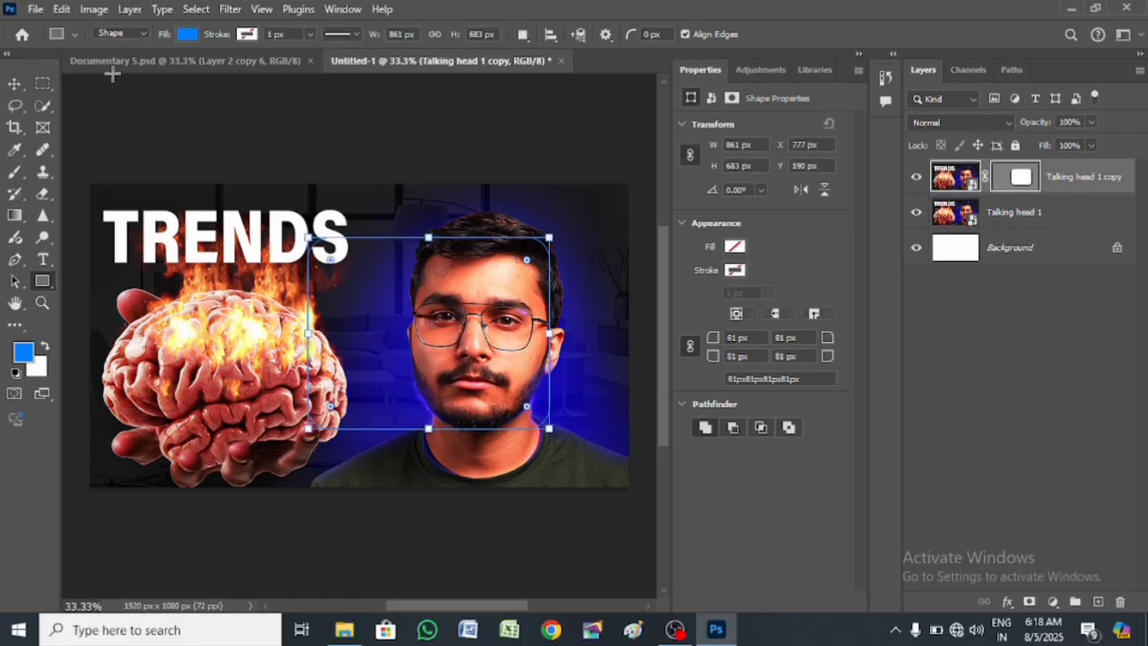
Apply a 6.8-pixel Gaussian Blur smart filter to Talking head 1 copy
left_click(229, 9)
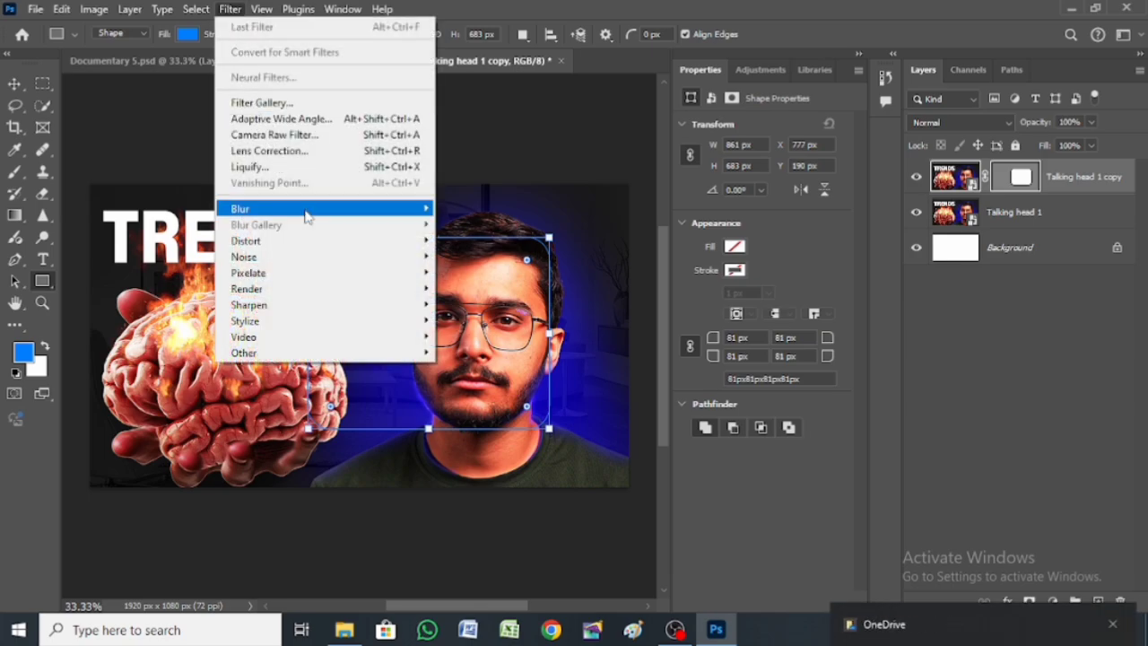
mouse_move(319, 212)
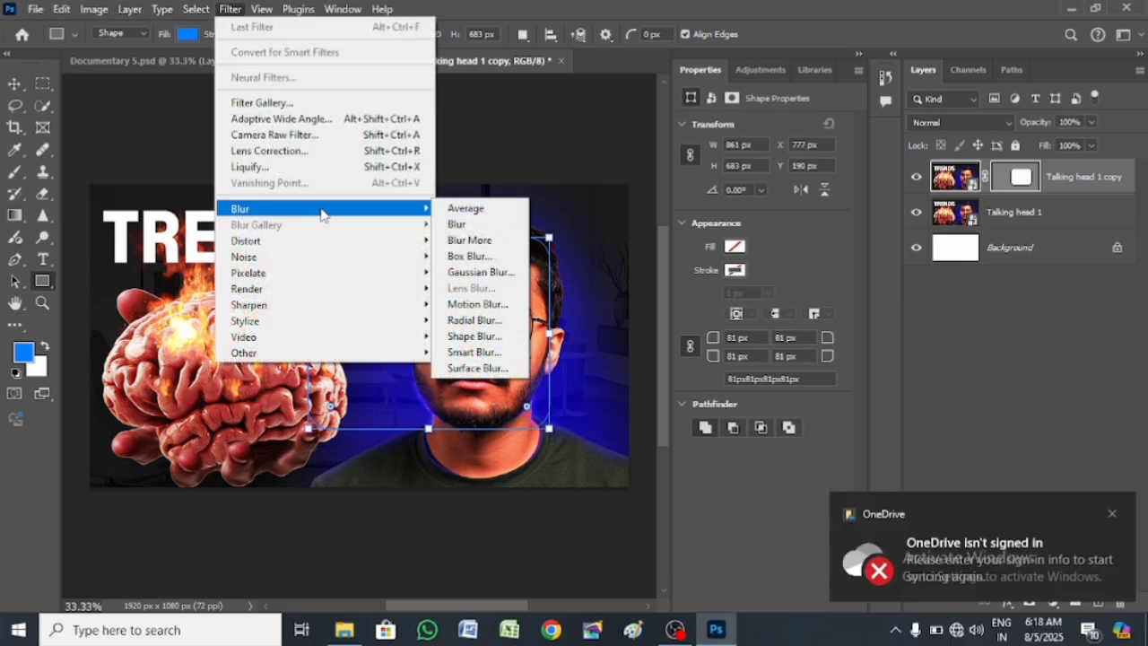
left_click(478, 272)
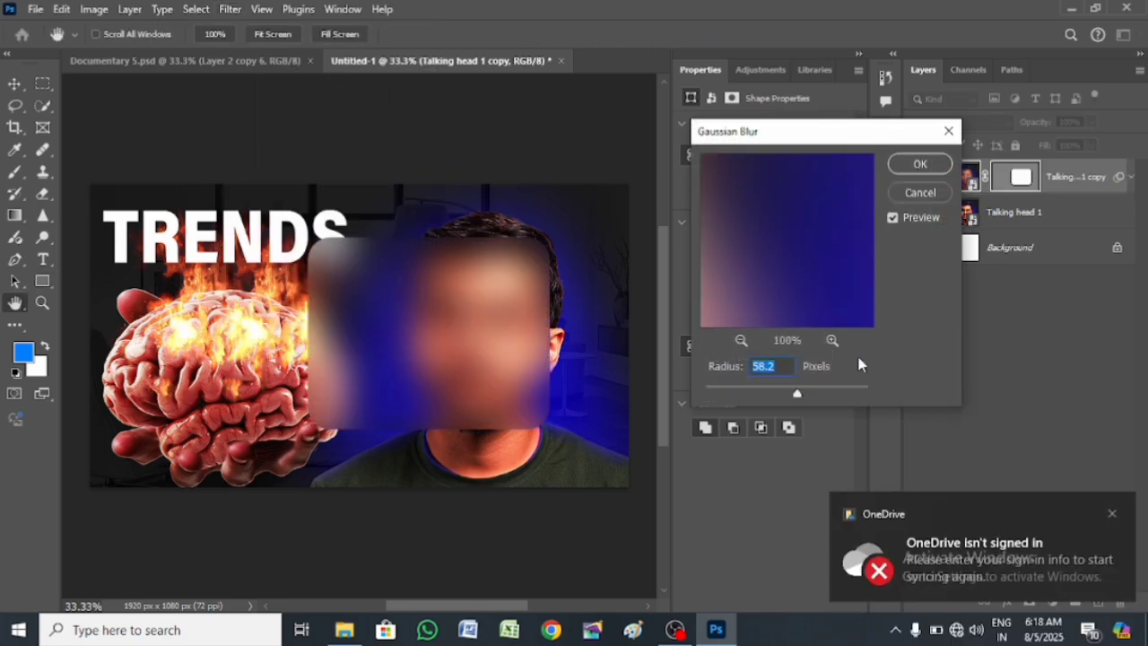
left_click(758, 394)
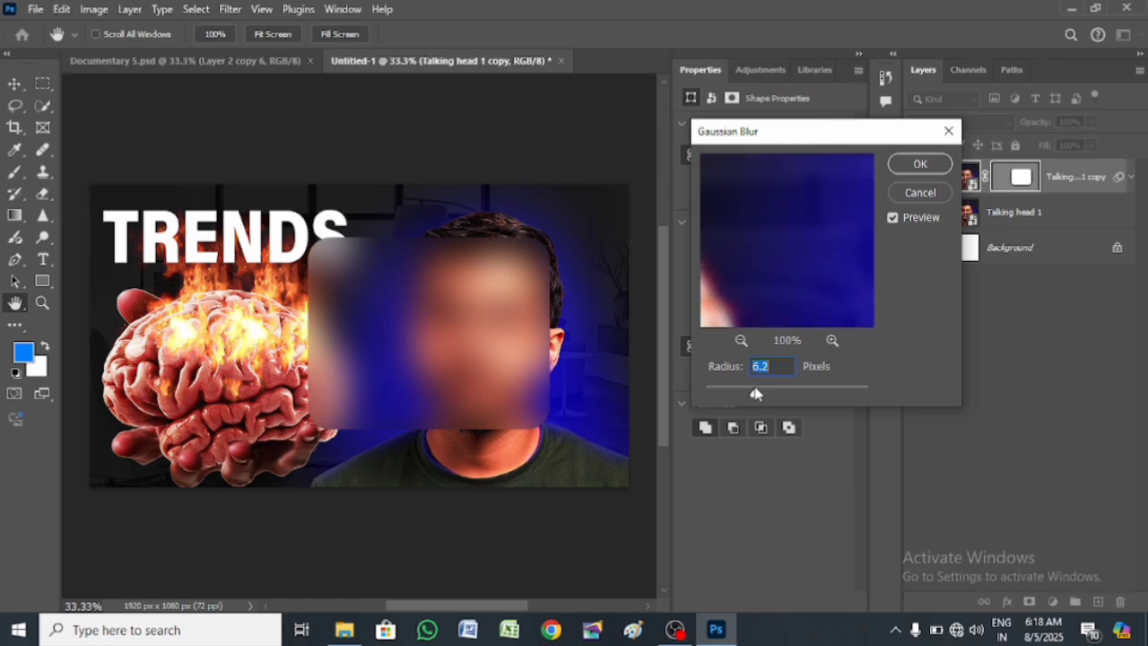
left_click_drag(755, 392, 758, 394)
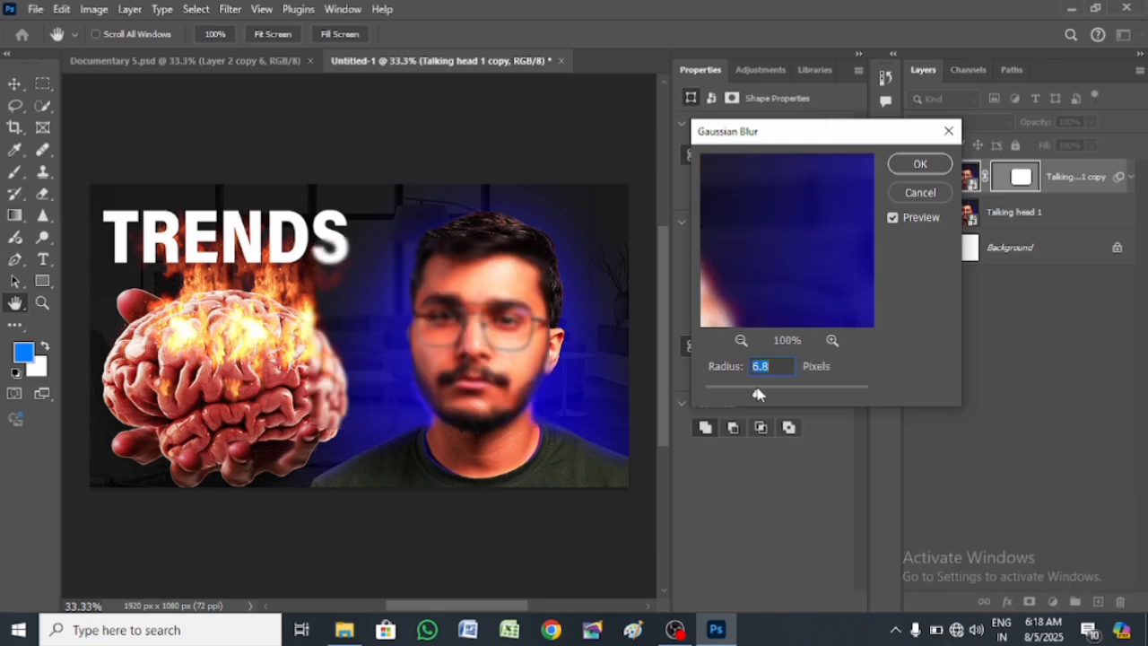
left_click(918, 166)
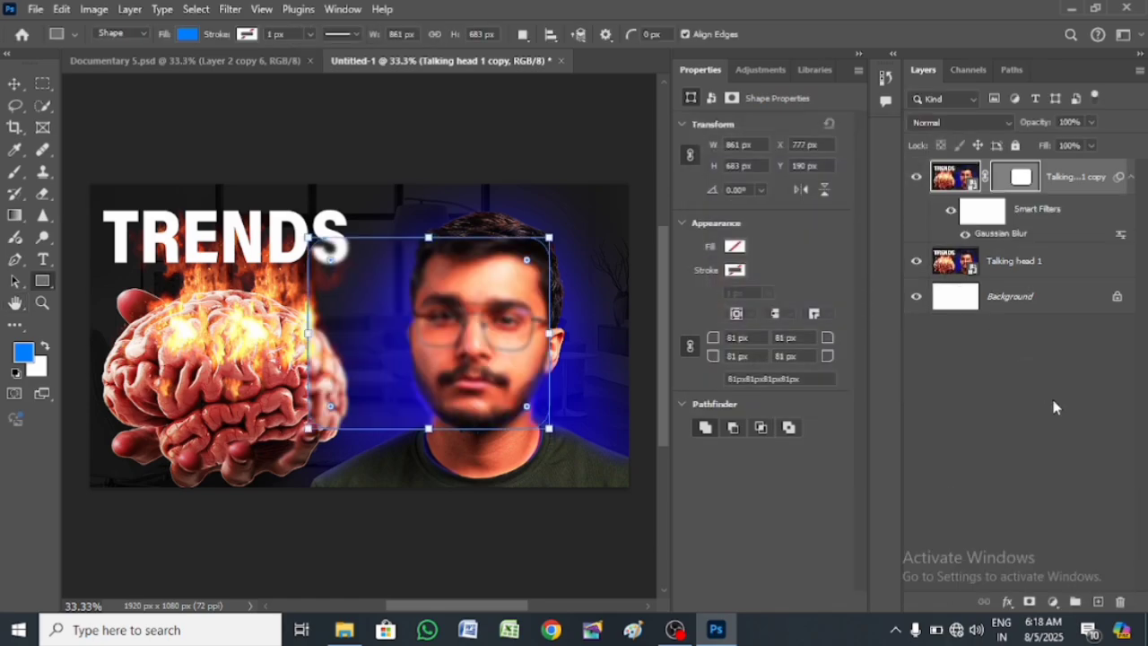
left_click(956, 180)
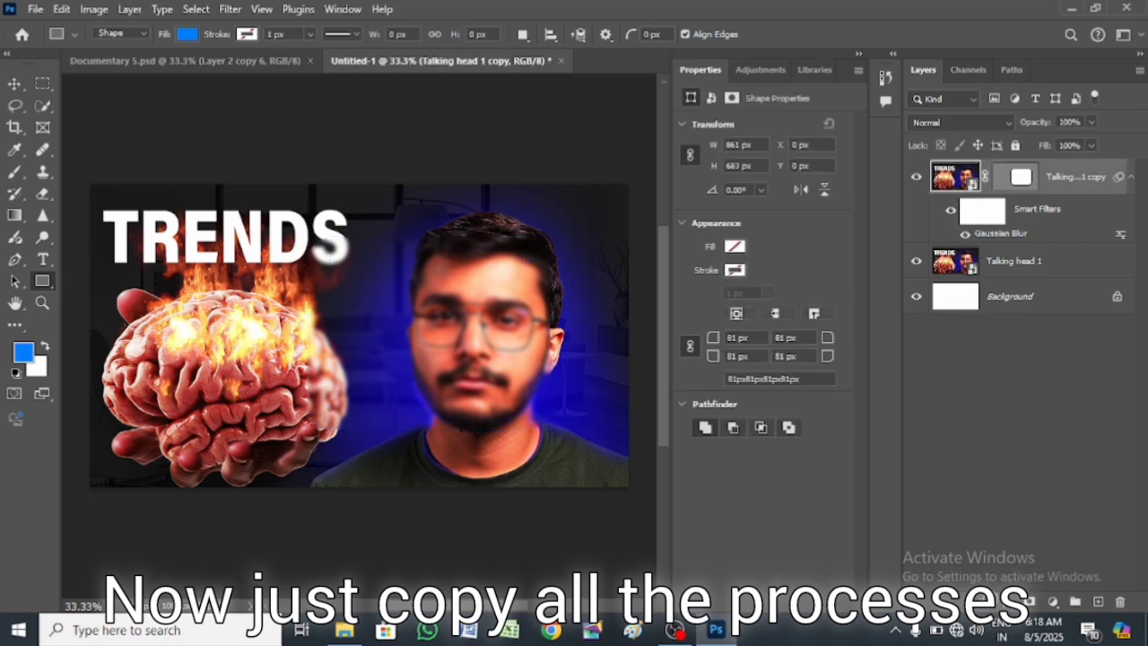
Add a 6 px outside white Stroke in Soft Light blend mode at 100% opacity
left_click(1006, 601)
left_click(1032, 480)
left_click_drag(737, 175, 931, 165)
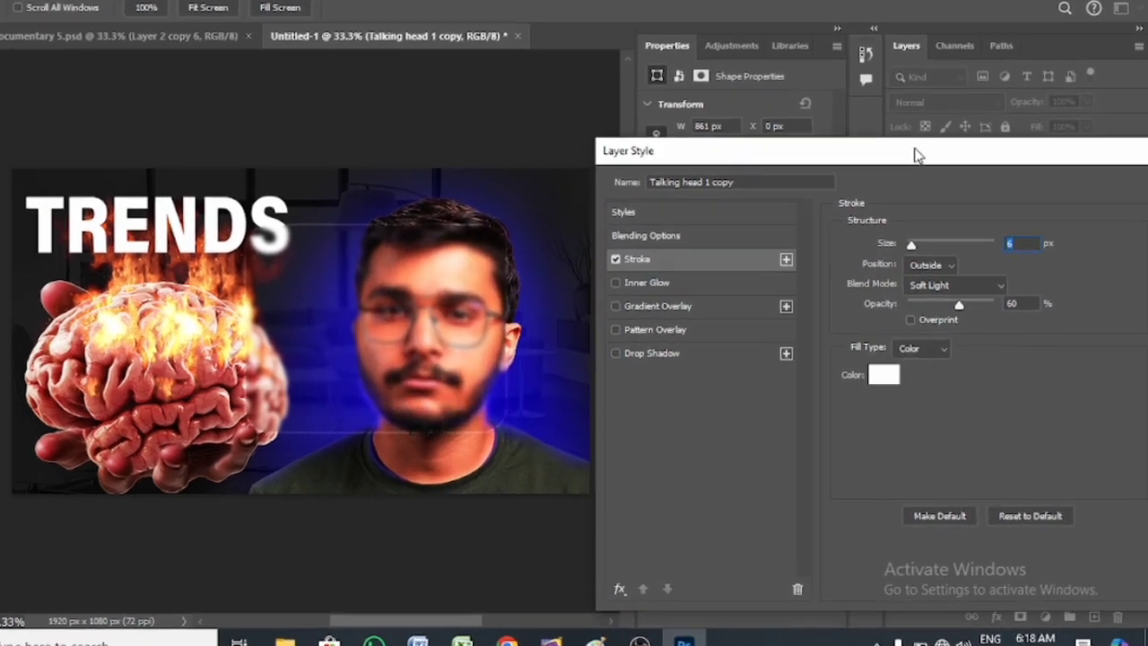
left_click(954, 285)
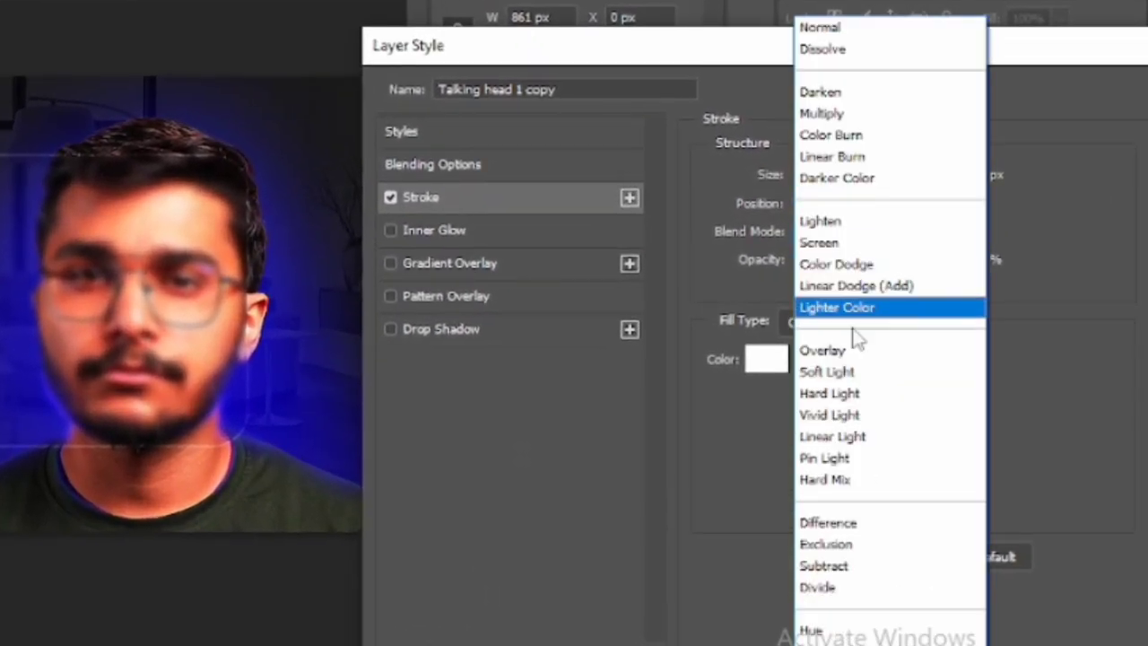
left_click(848, 371)
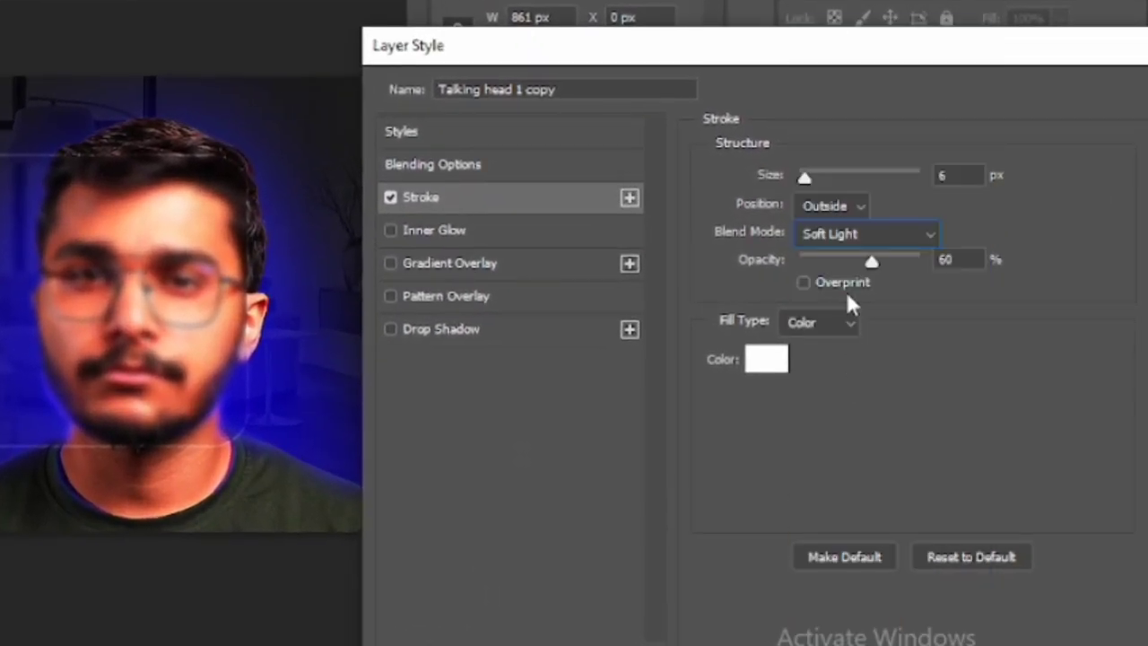
left_click(942, 175)
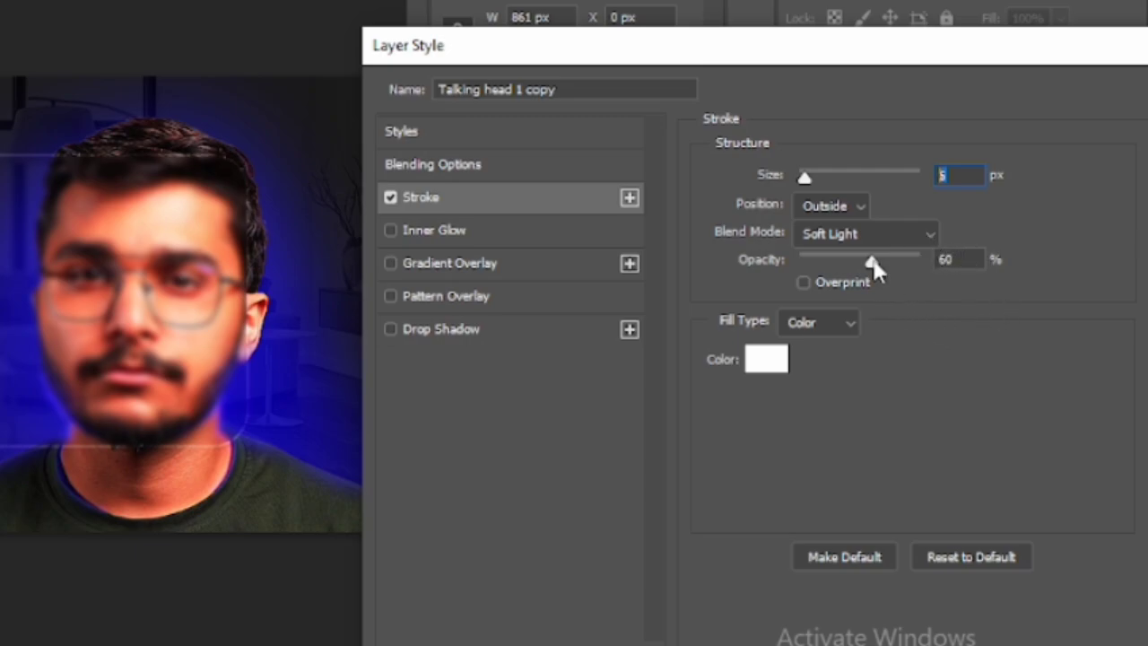
left_click_drag(871, 261, 924, 264)
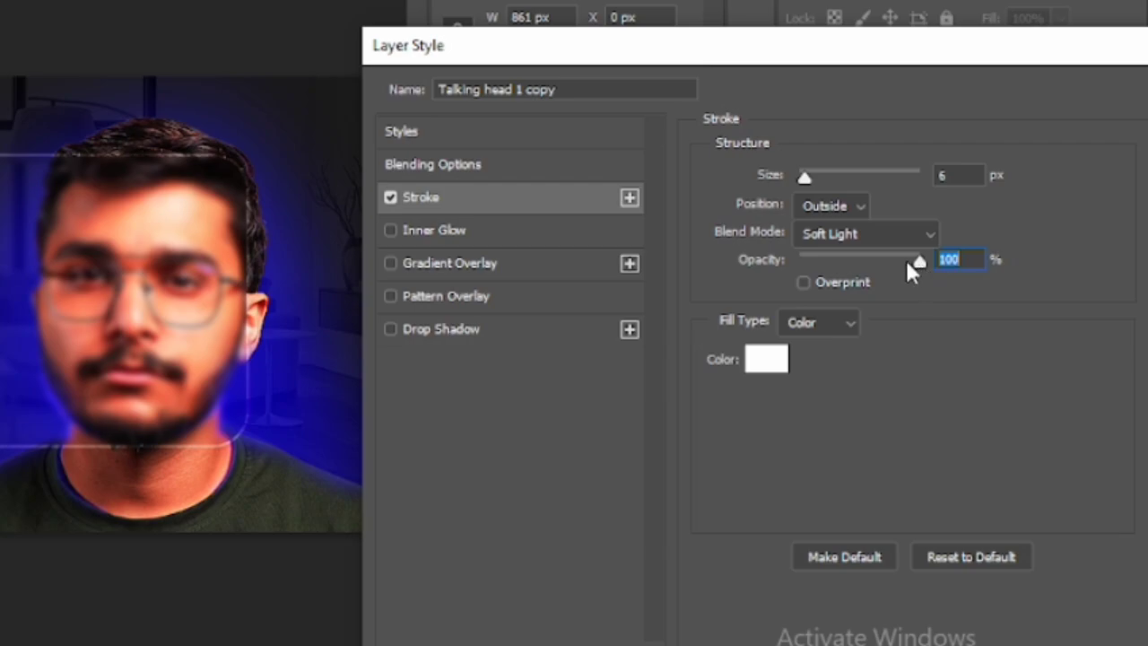
mouse_move(906, 259)
left_mouse_down()
mouse_move(883, 260)
mouse_move(922, 260)
left_mouse_up()
Add a Gradient Overlay fading white to transparent, with the transparent stop at location 86
left_click(558, 265)
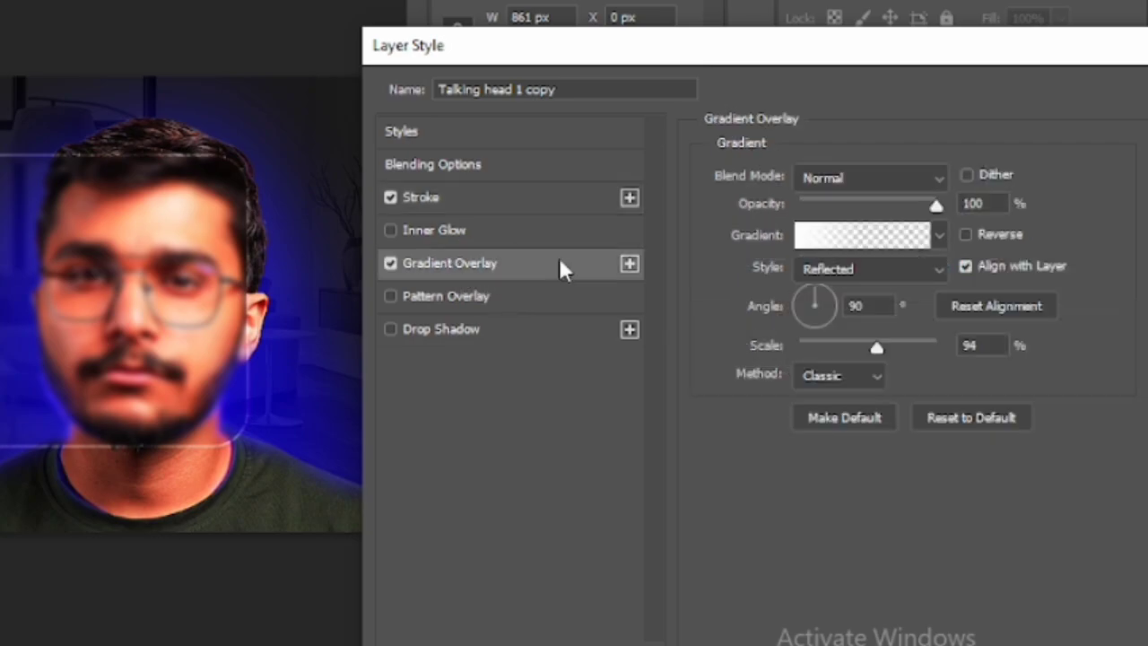
left_click(880, 237)
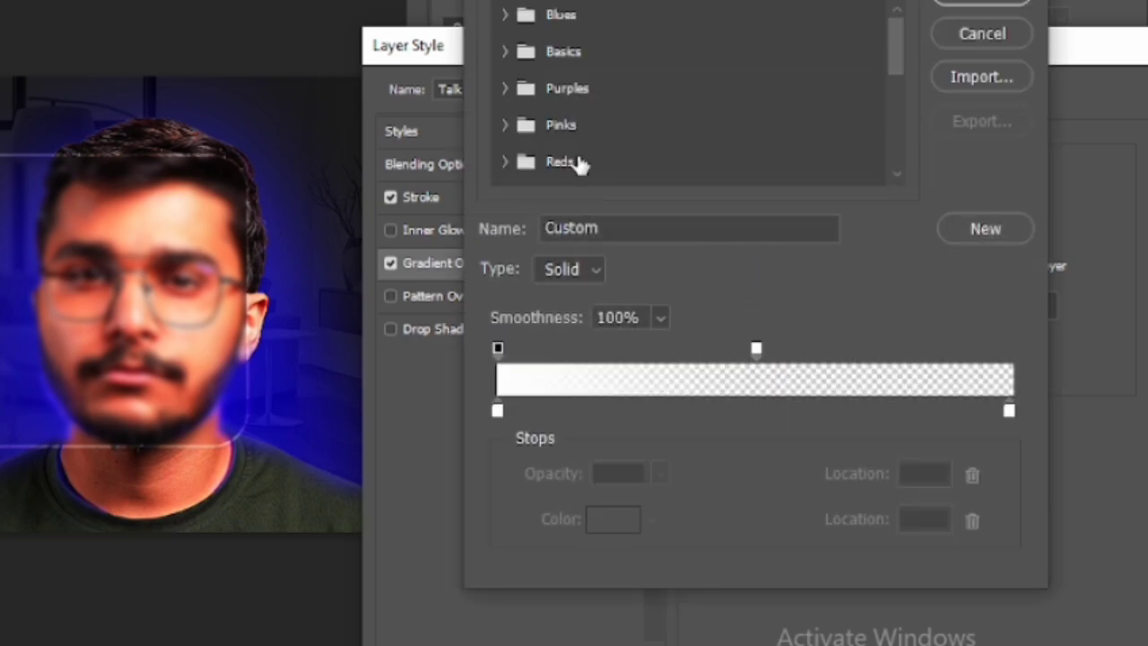
left_click(513, 58)
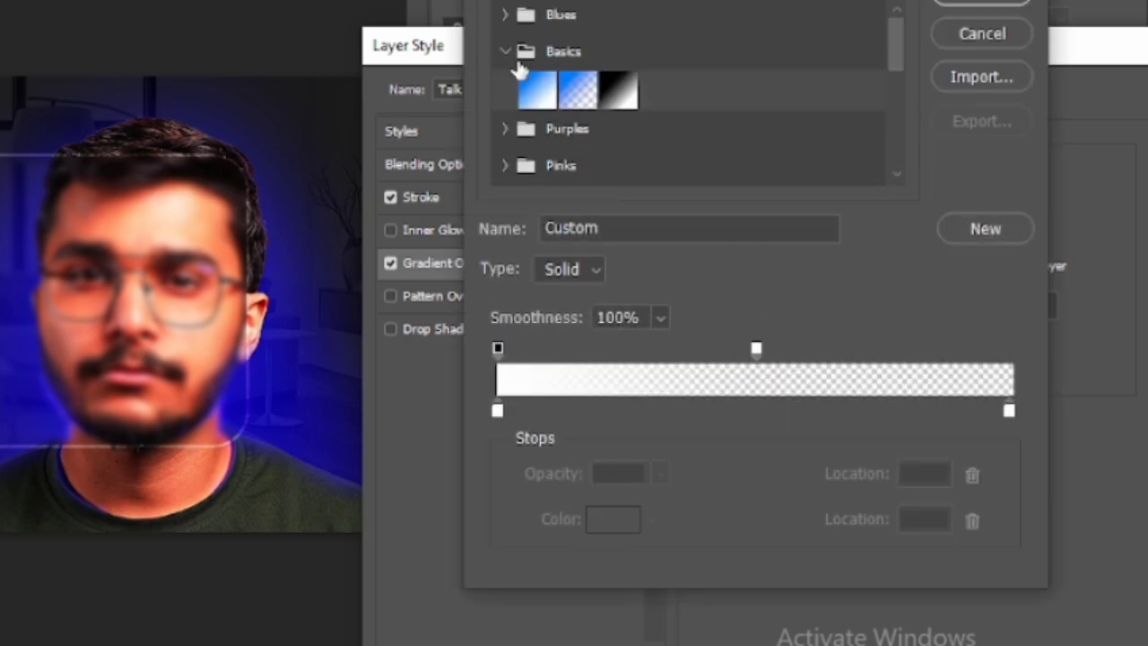
left_click(618, 90)
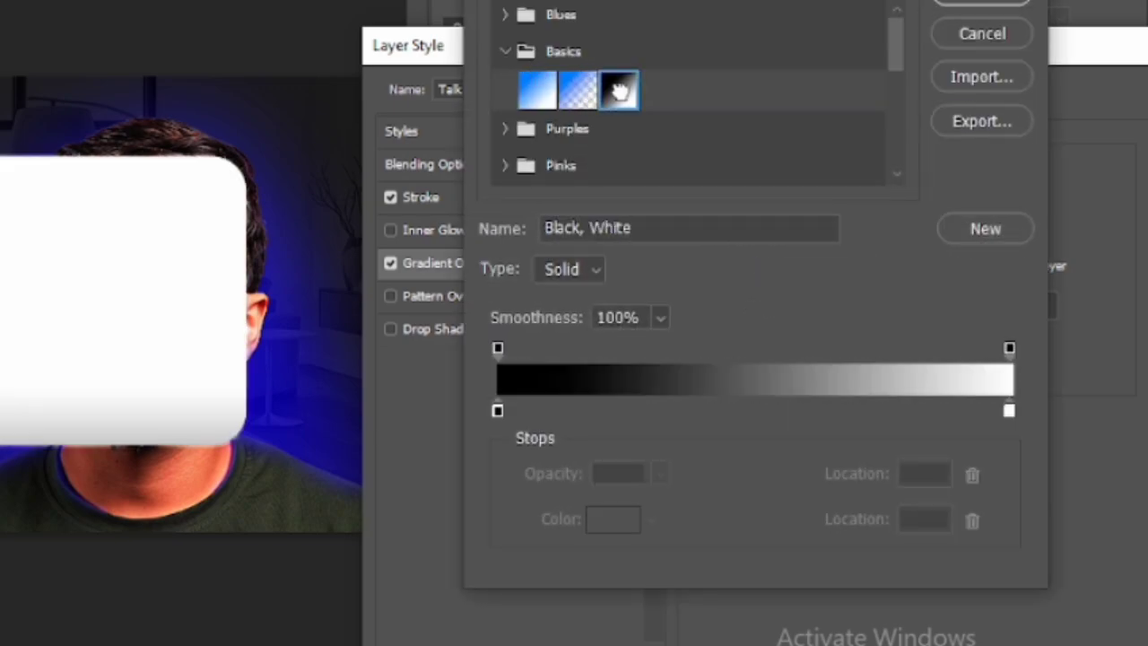
left_click(499, 413)
left_click(615, 523)
left_click_drag(529, 354, 289, 240)
left_click(851, 227)
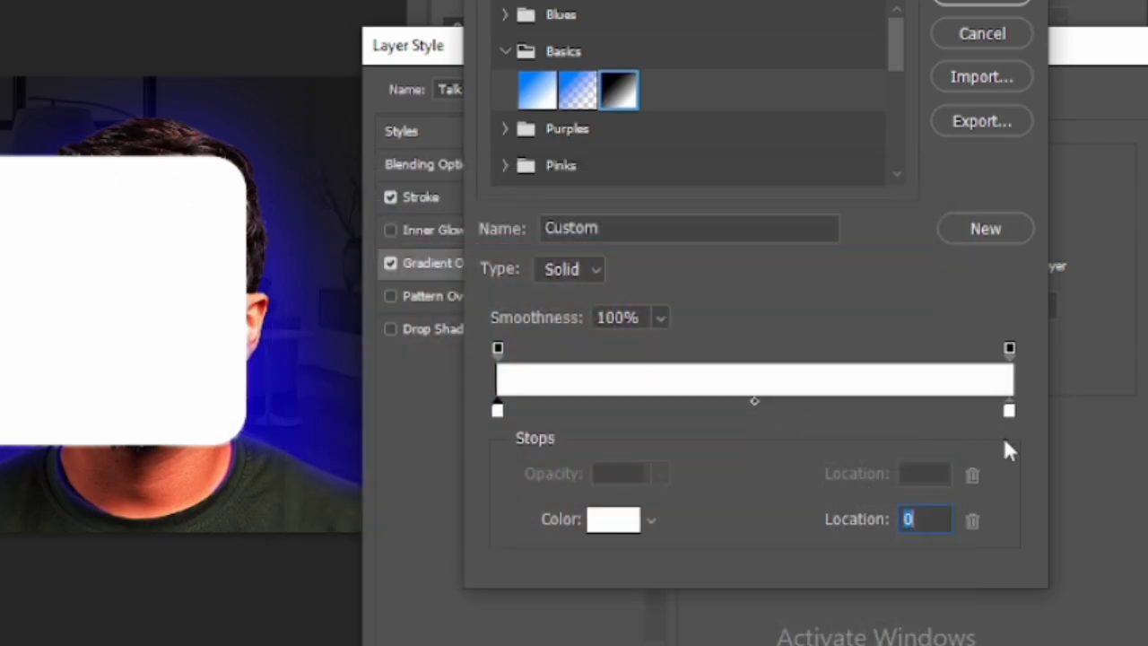
left_click(1009, 349)
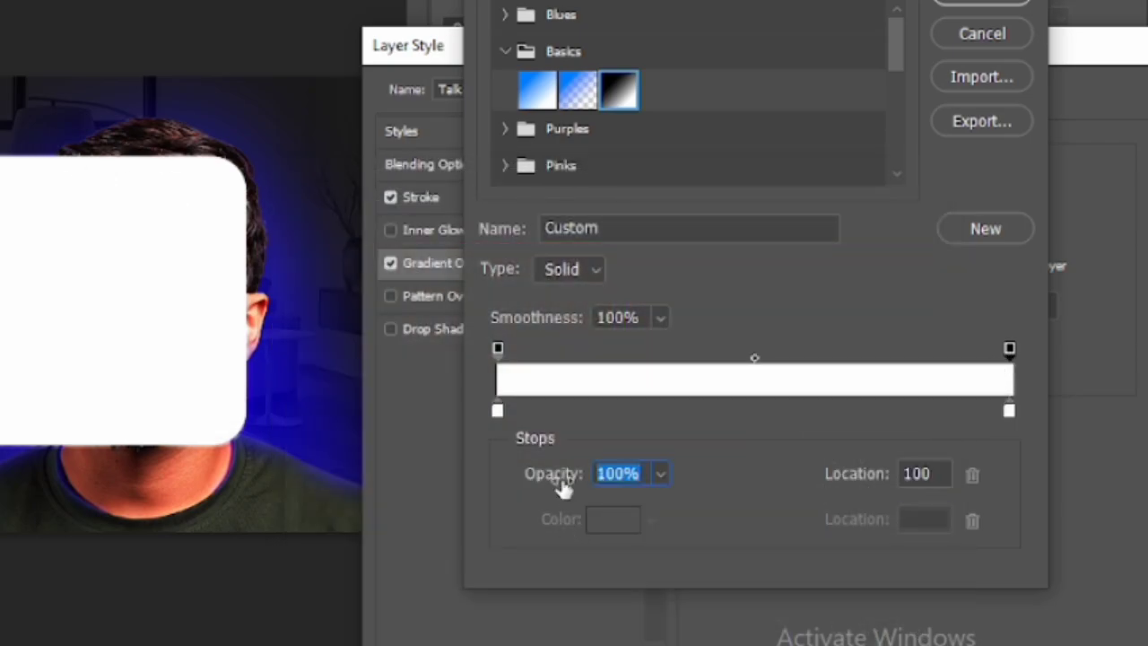
left_click_drag(564, 484, 52, 487)
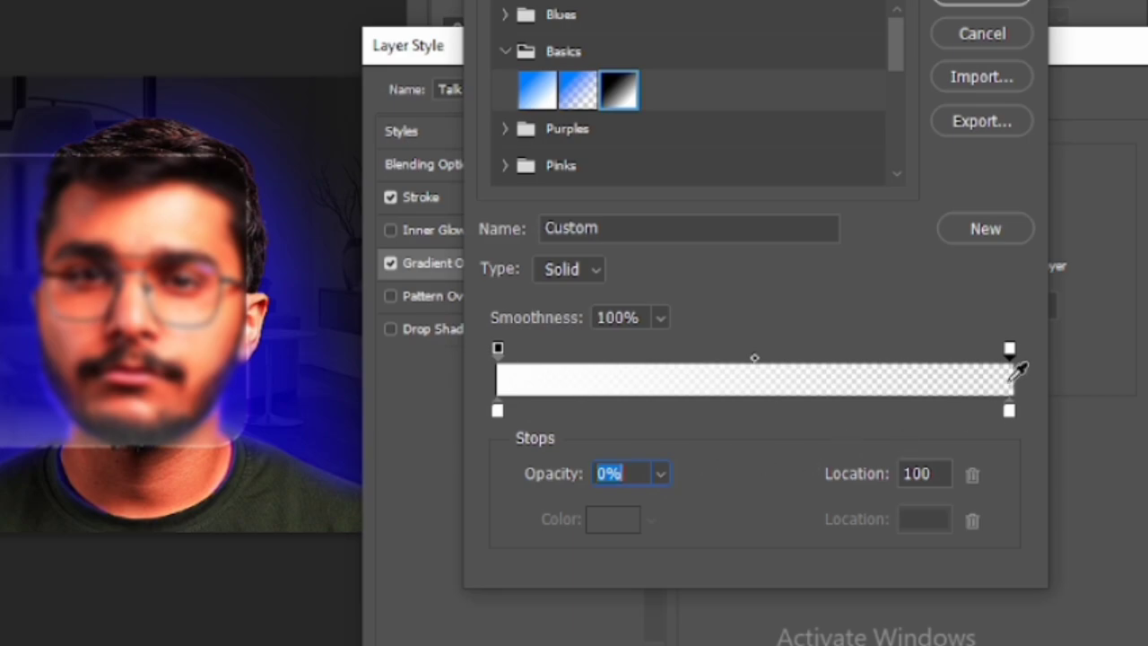
left_click_drag(1009, 349, 940, 352)
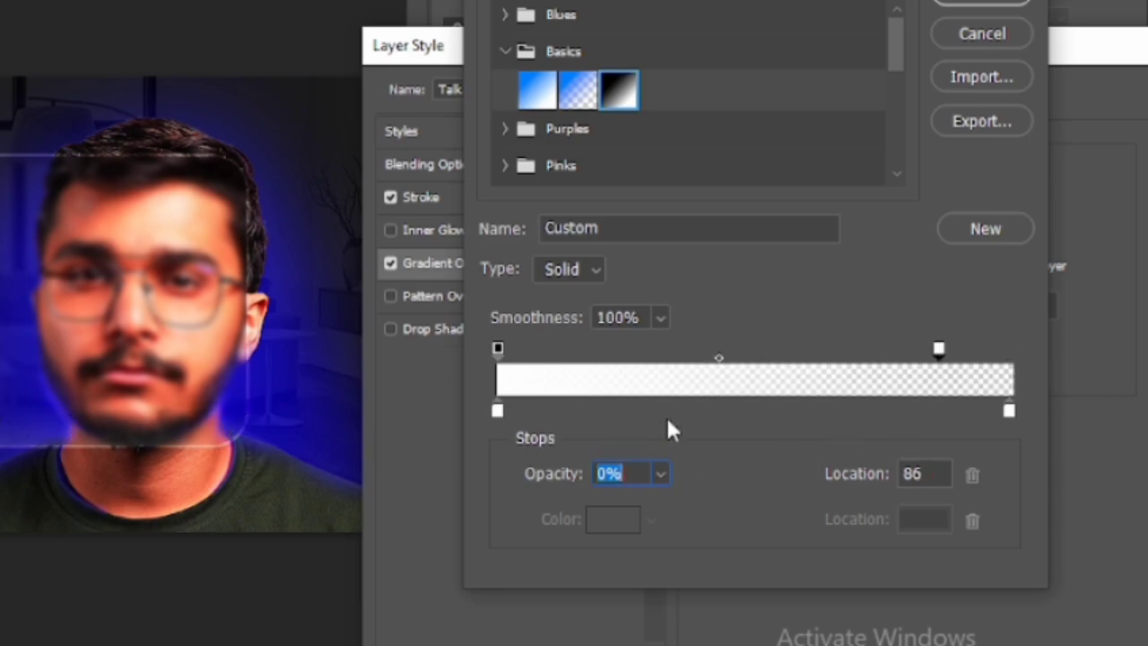
left_click(984, 7)
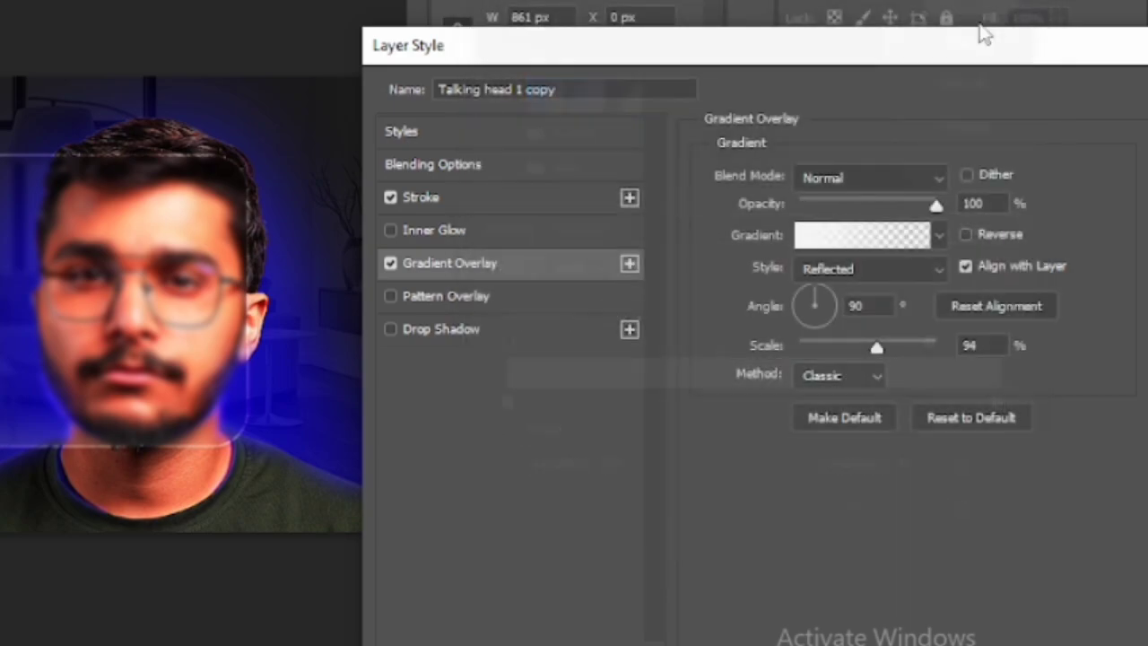
Add another transparent stop nearer the middle and shift the gradient highlight up the panel
left_click_drag(110, 453, 109, 419)
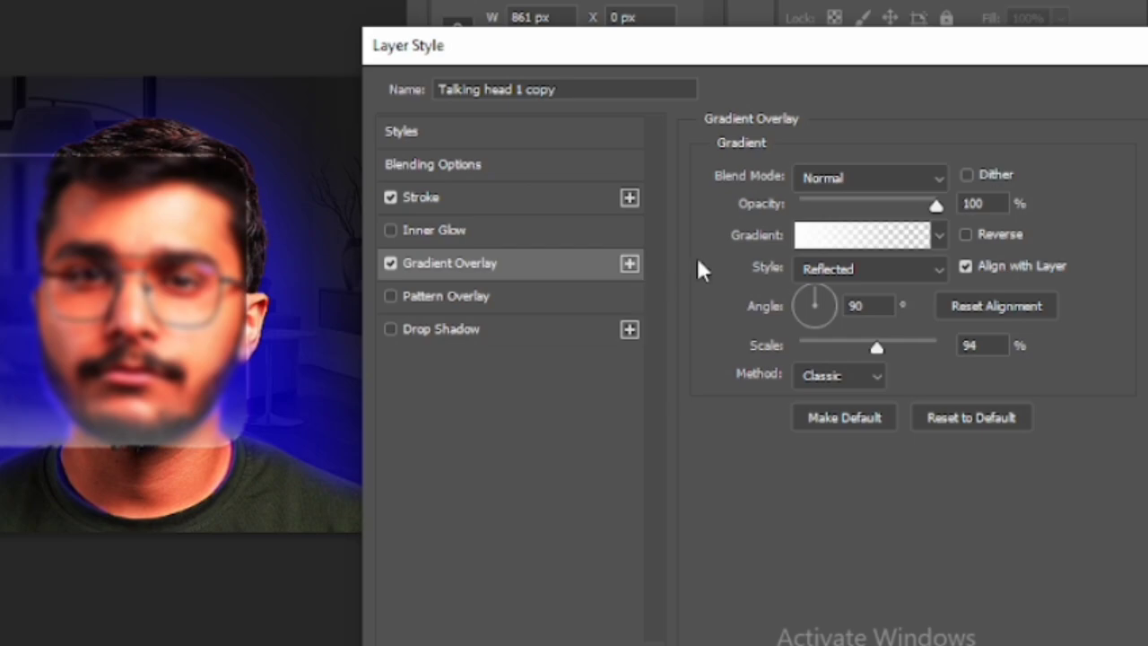
left_click(856, 239)
left_click_drag(944, 348, 786, 353)
left_click(789, 350)
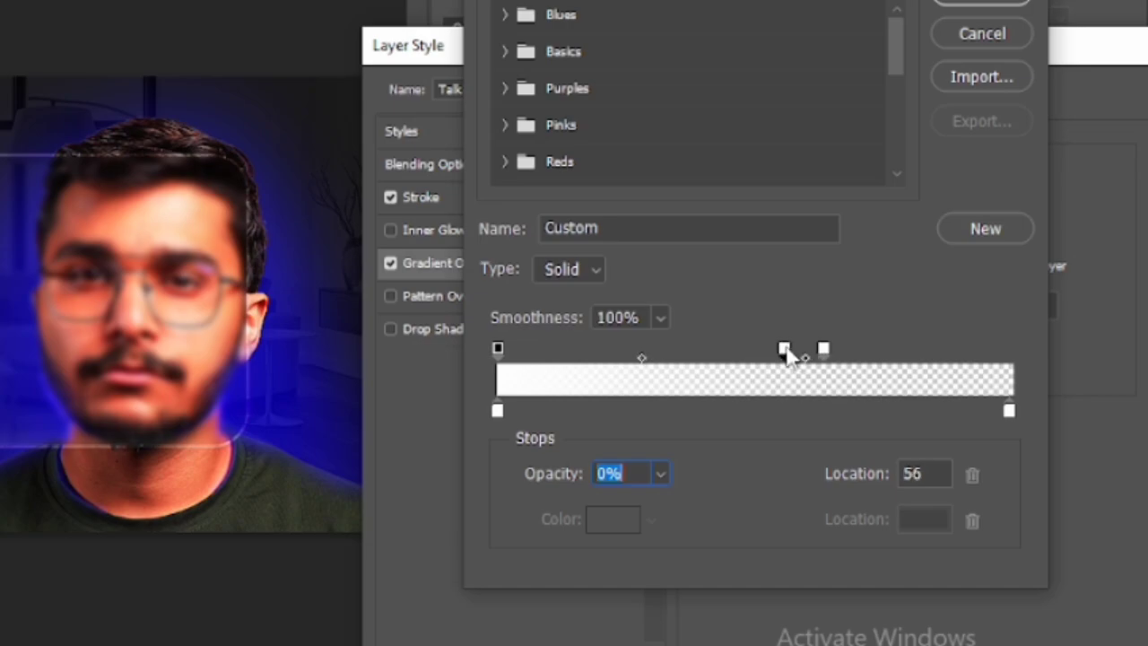
left_click(981, 4)
left_click_drag(81, 440, 87, 398)
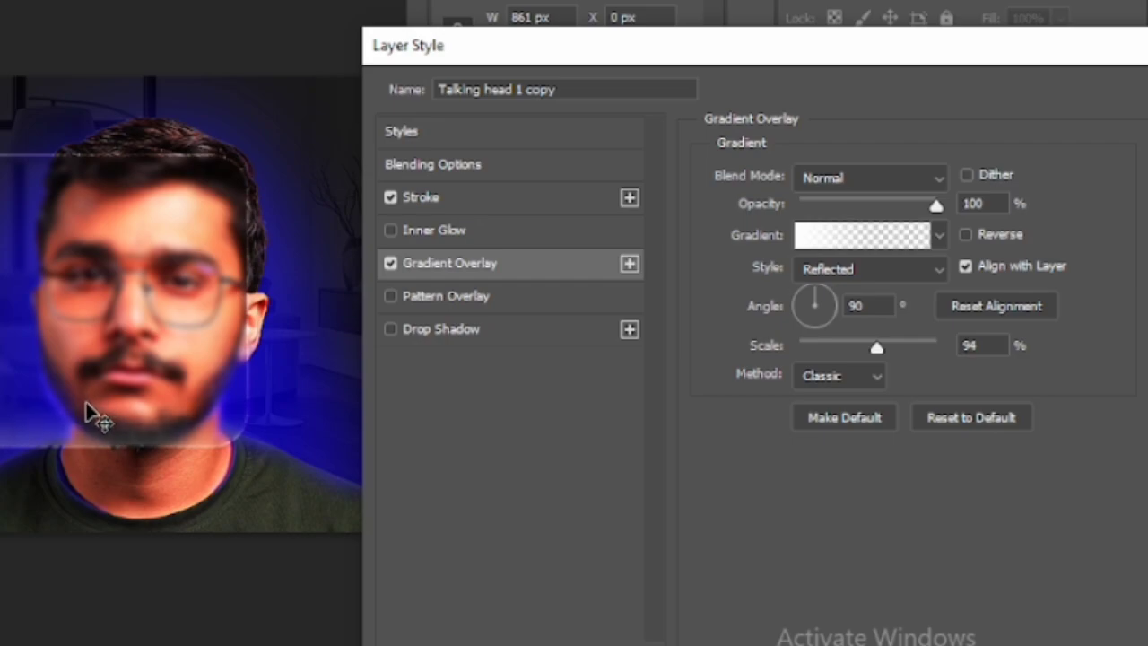
Add a black Drop Shadow (70% opacity, 12 px distance, 10 px size) and confirm the layer style
left_click(464, 330)
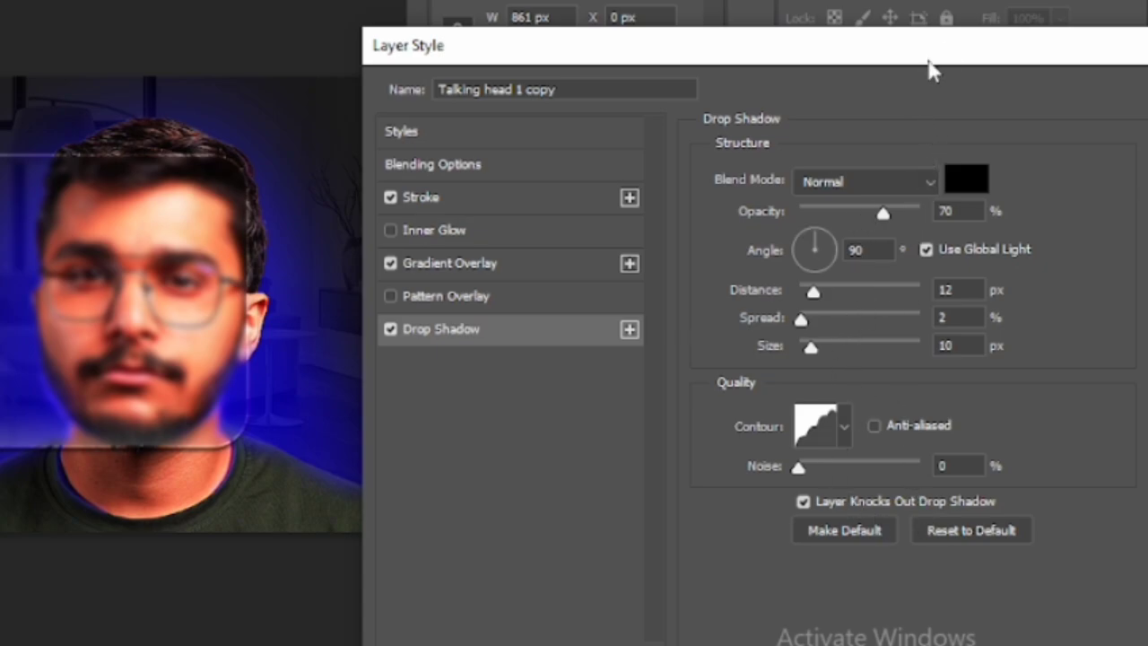
left_click_drag(930, 67, 455, 99)
left_click(777, 128)
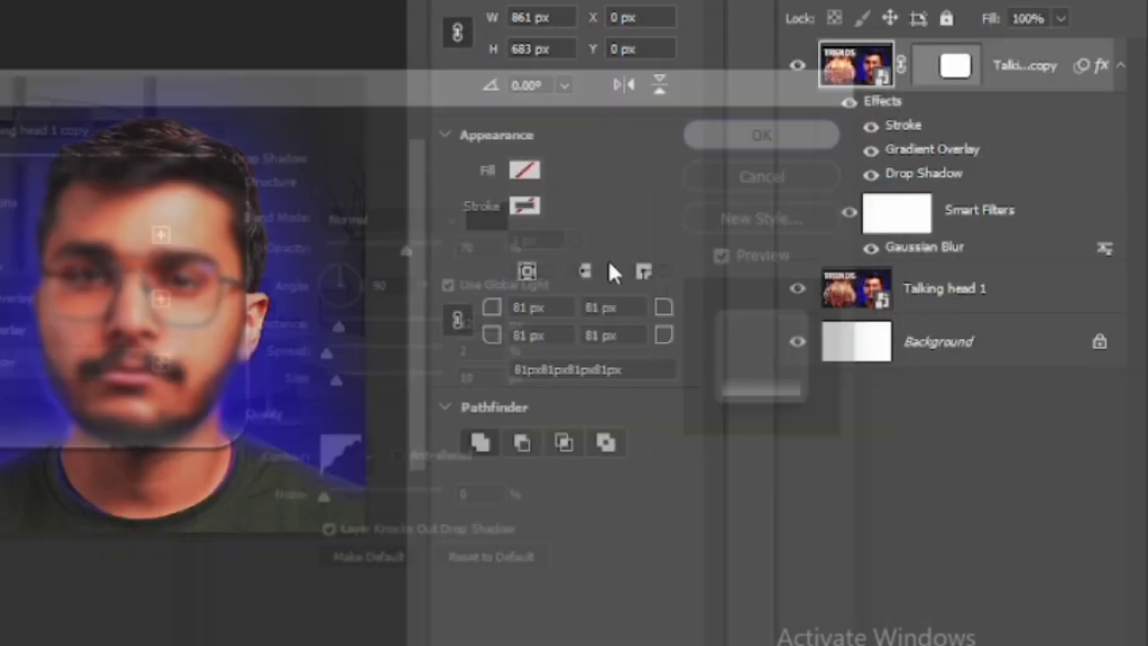